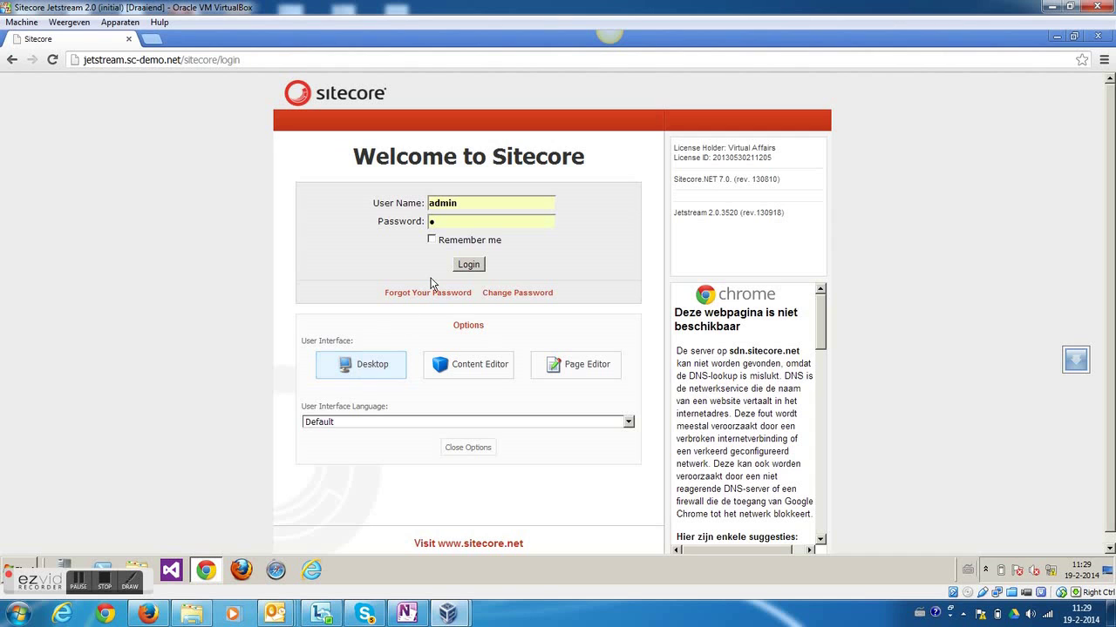
Log in to the Sitecore desktop, open the Content Editor and widen the content tree
click(467, 266)
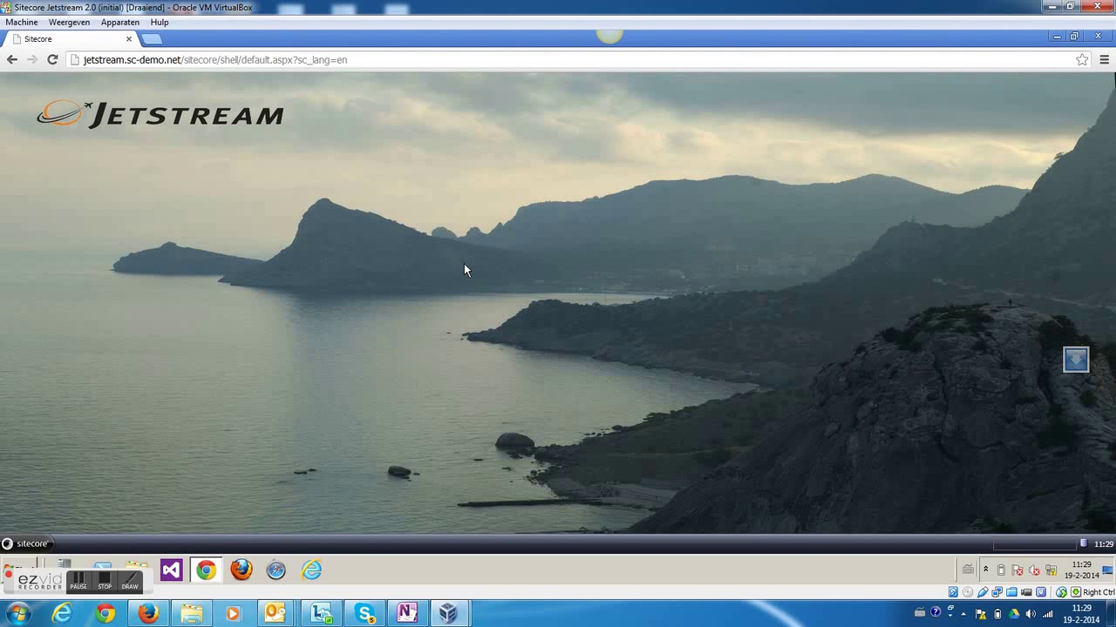
click(26, 546)
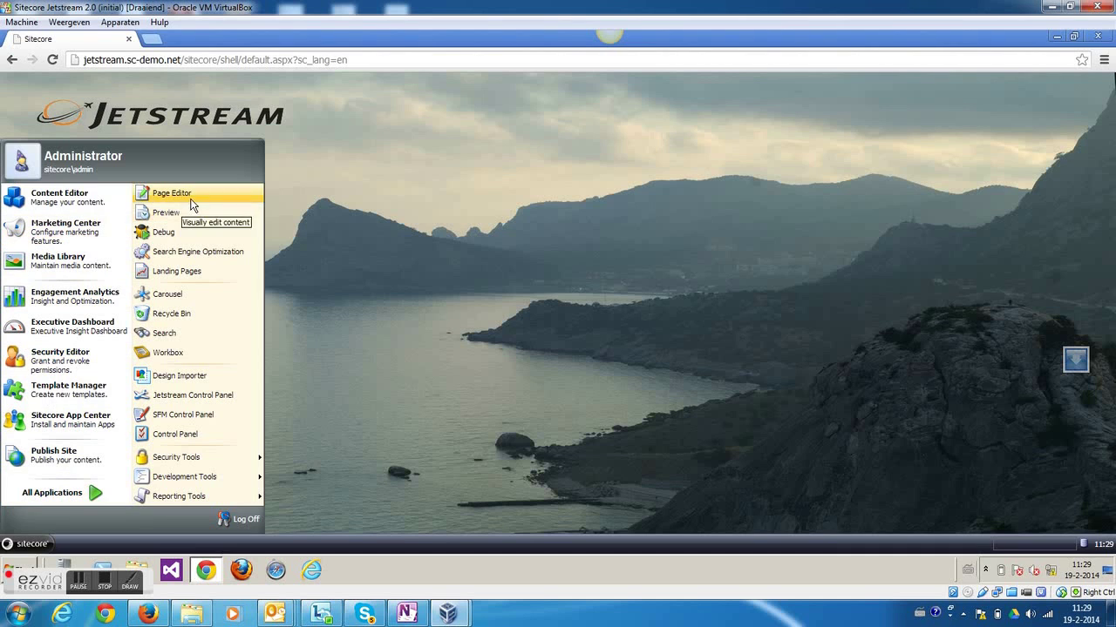
click(60, 200)
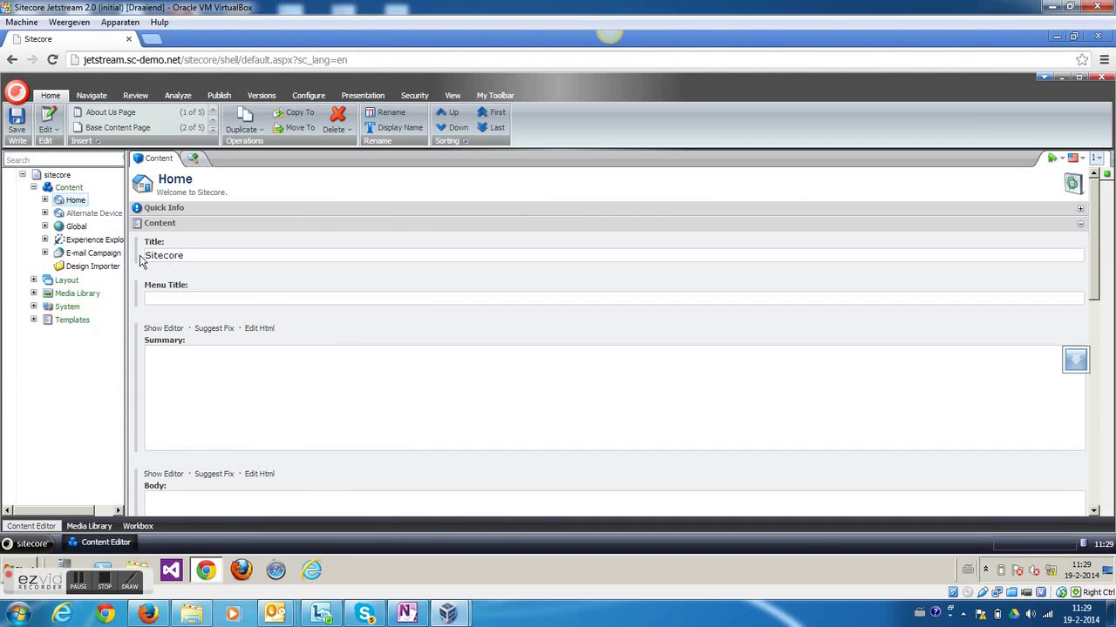
drag(129, 261, 214, 254)
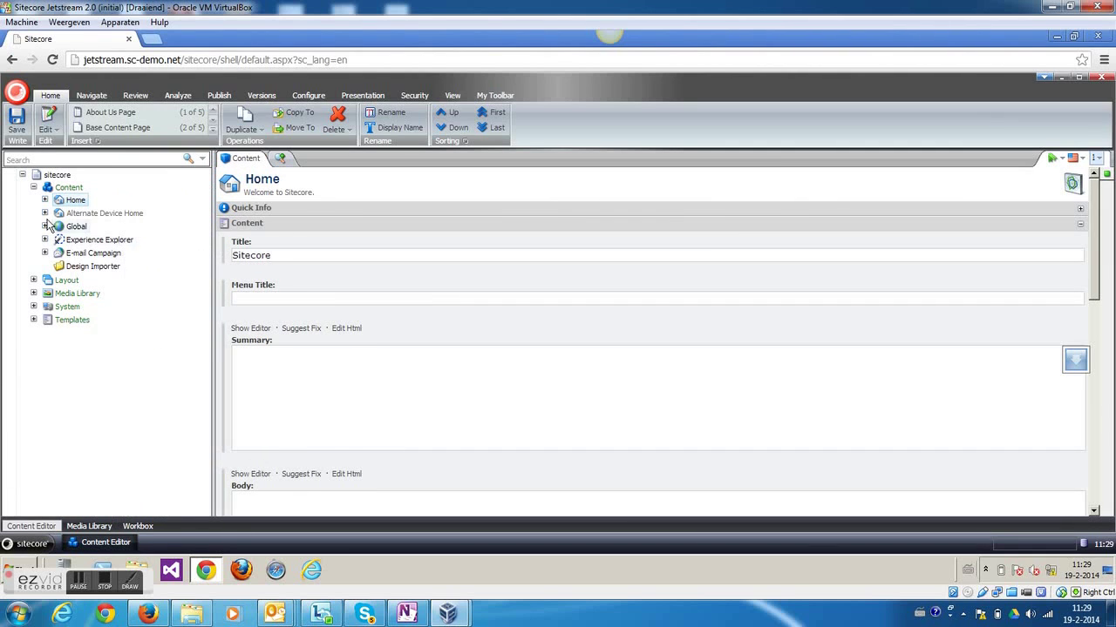
Duplicate the Career Opportunities page under Home > About, naming the copy "Alternative careers page"
click(46, 200)
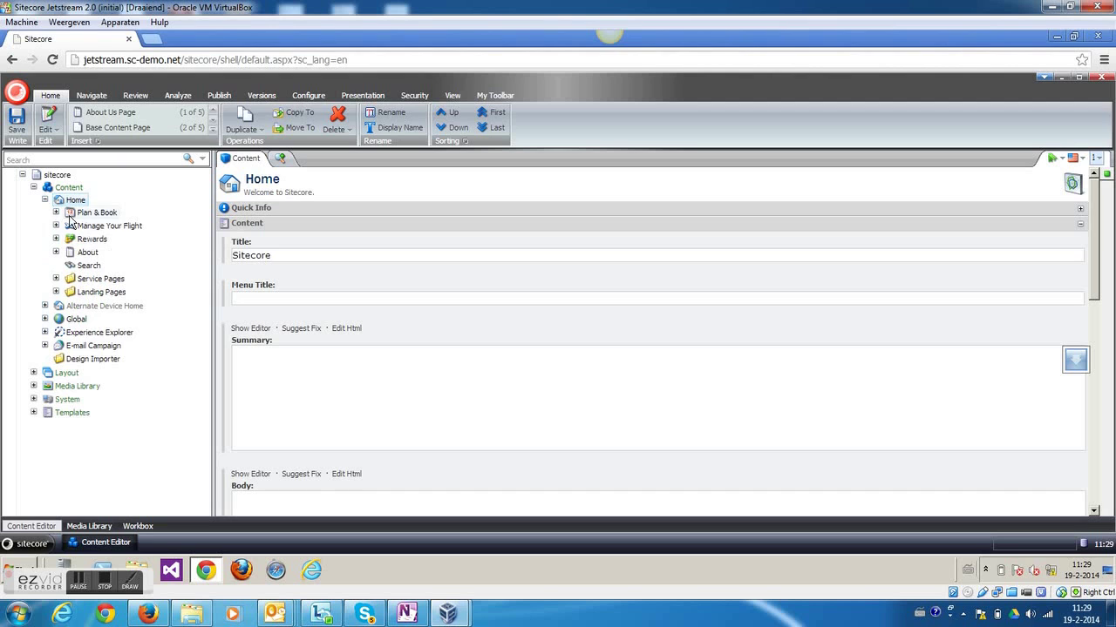
click(57, 252)
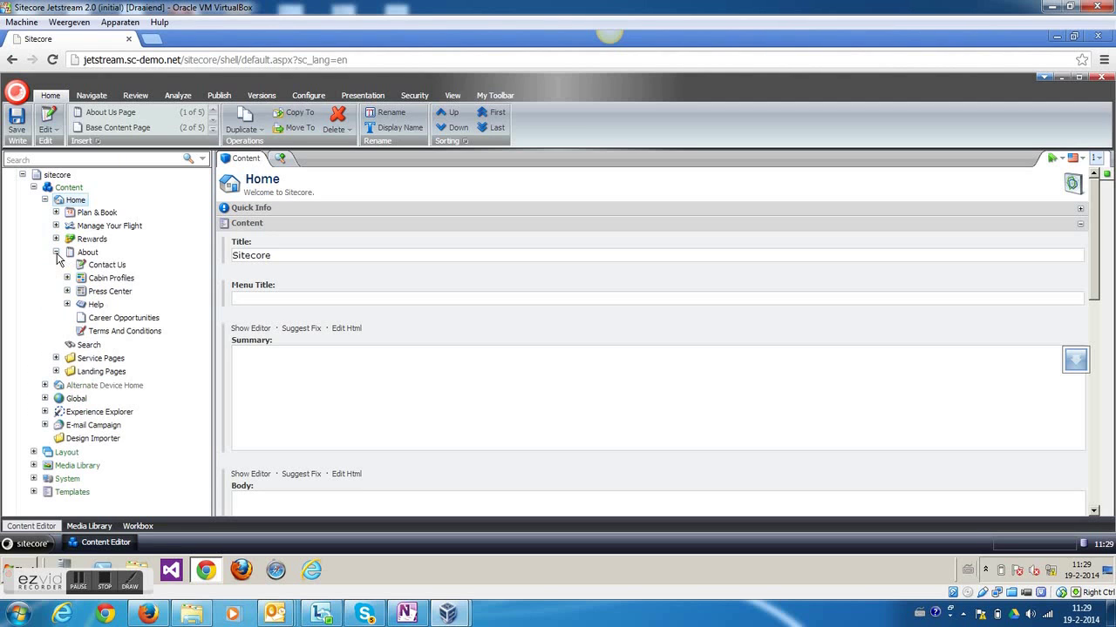
click(117, 321)
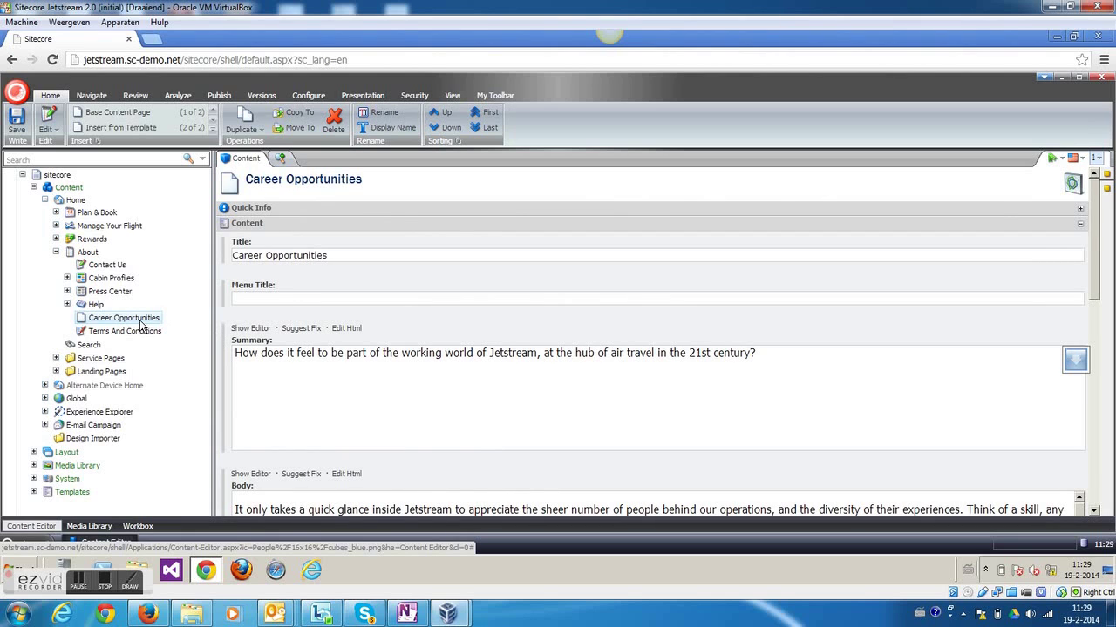
right_click(140, 321)
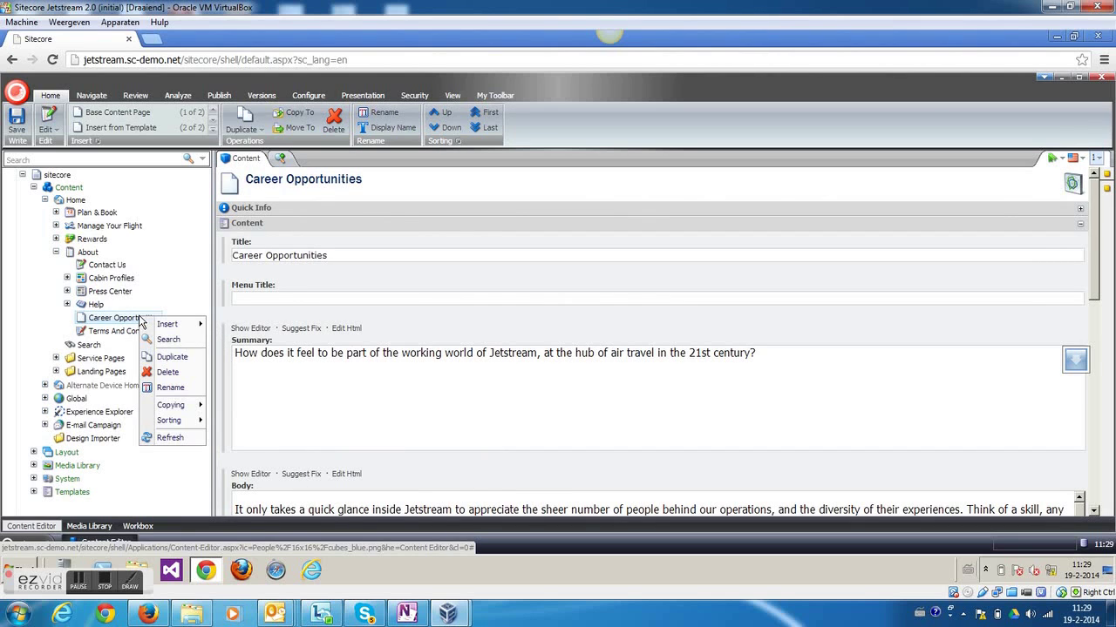
click(172, 359)
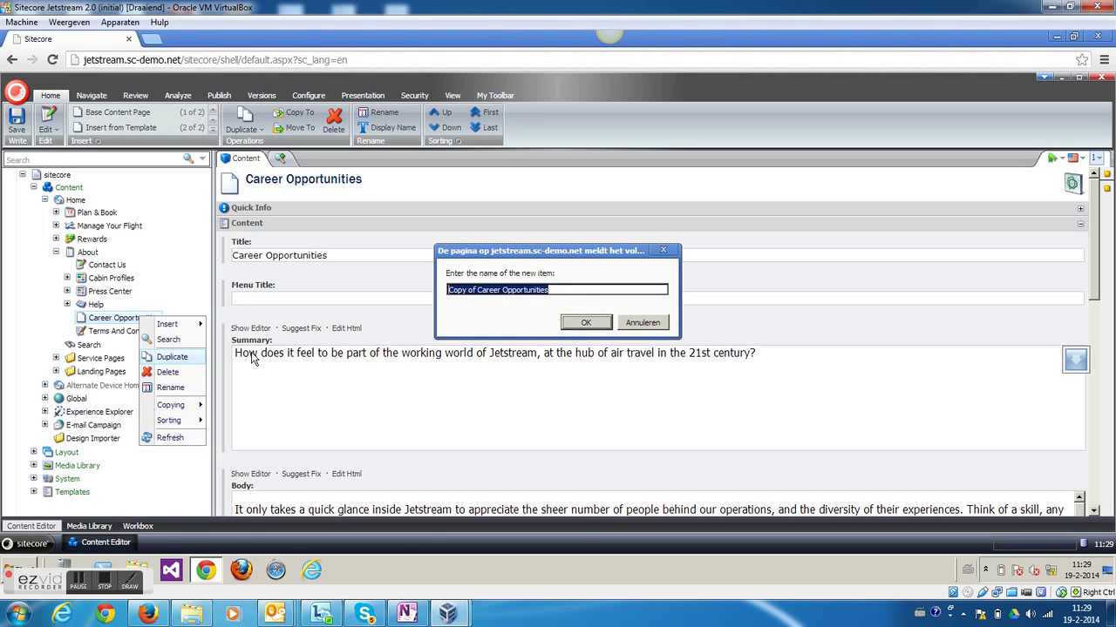
text(Alternative careers page)
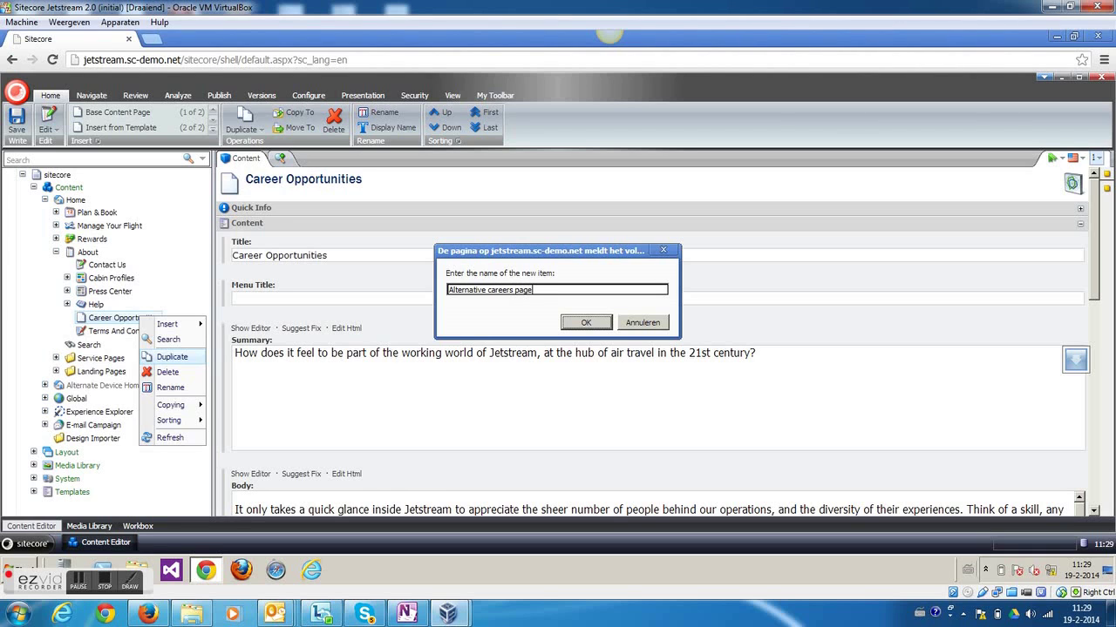
click(586, 325)
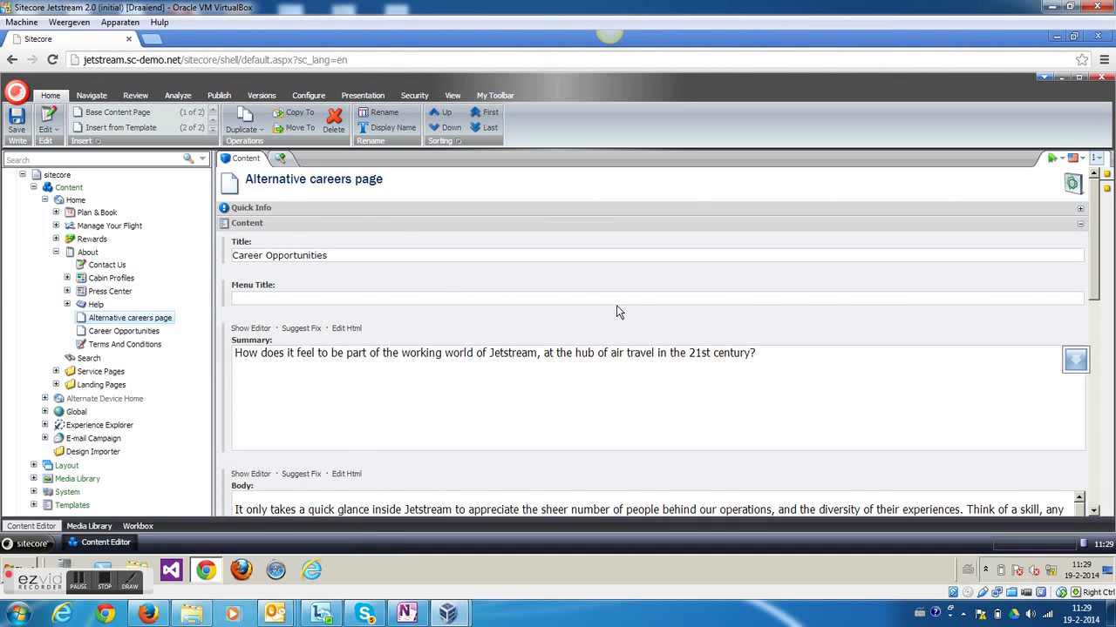
Disable the Main Menu and Side Menu navigation options for the Alternative careers page and save it
scroll(616, 305, down, 10)
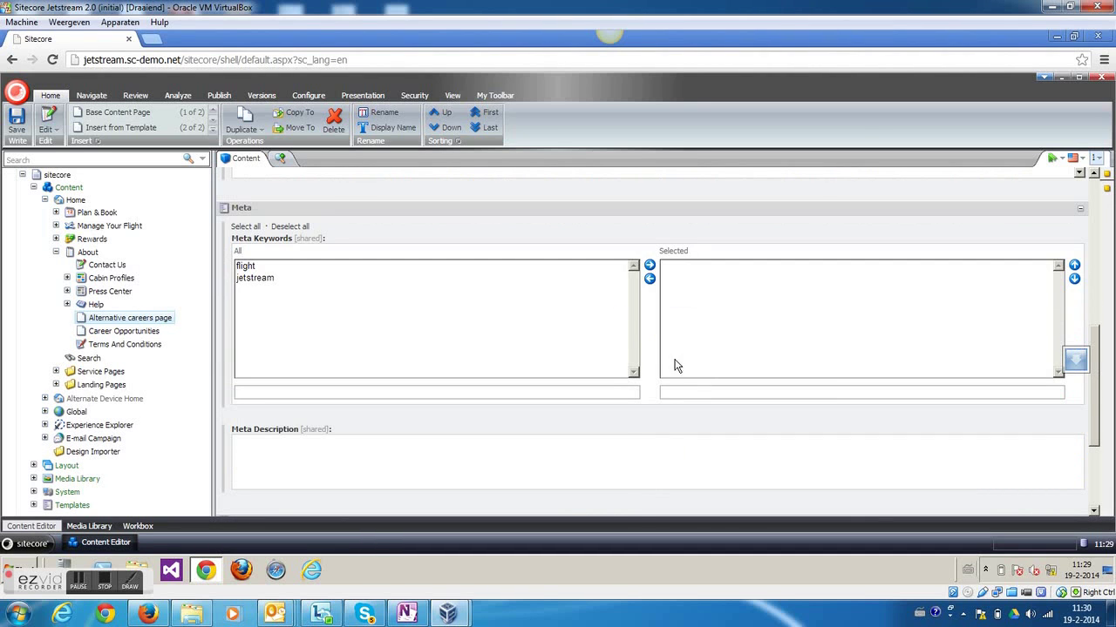
scroll(1098, 392, down, 4)
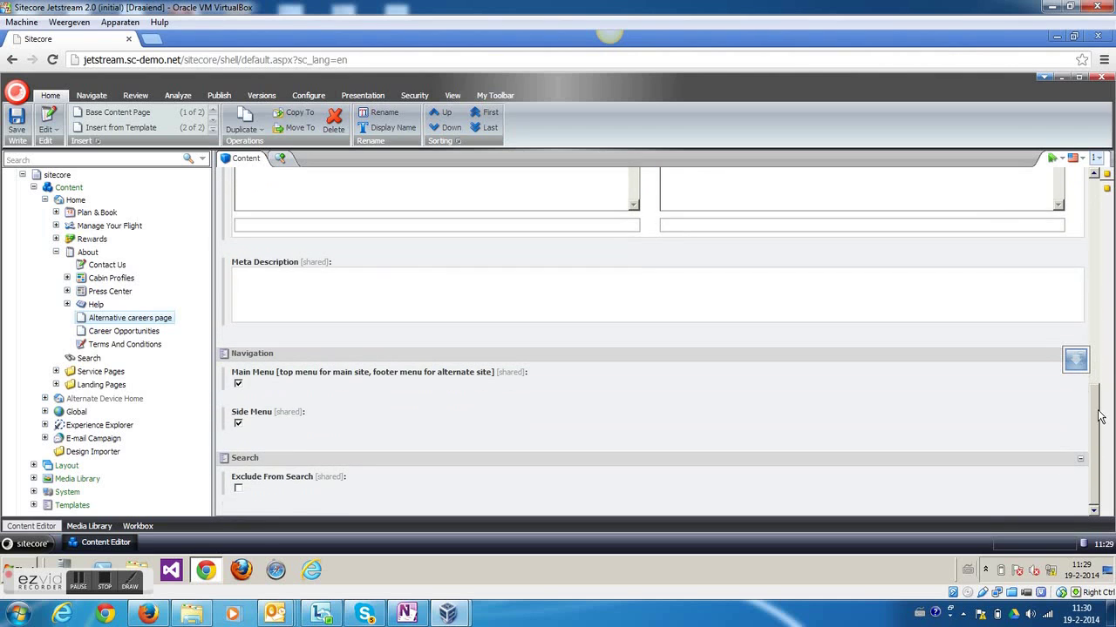
click(238, 425)
click(238, 382)
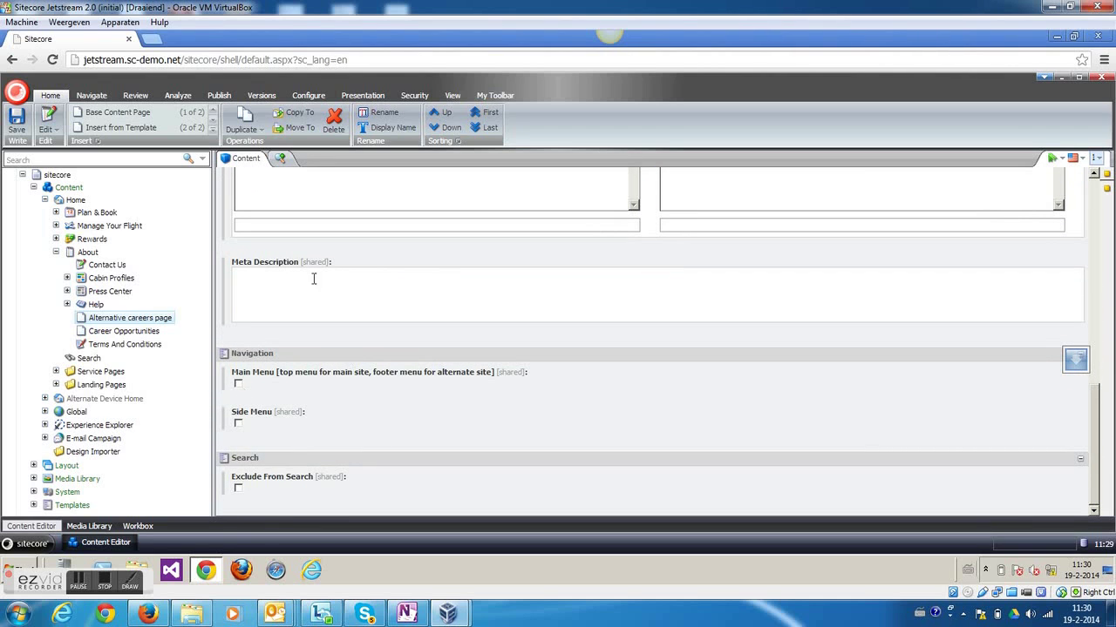
click(18, 126)
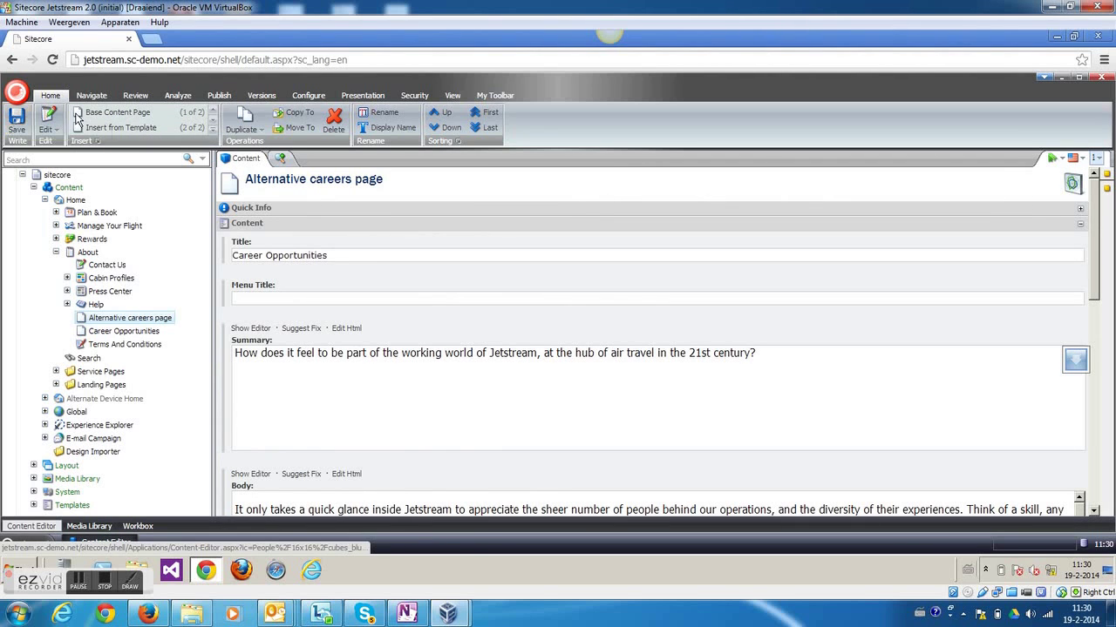
Close the Content Editor and open the site in the Page Editor
click(1103, 79)
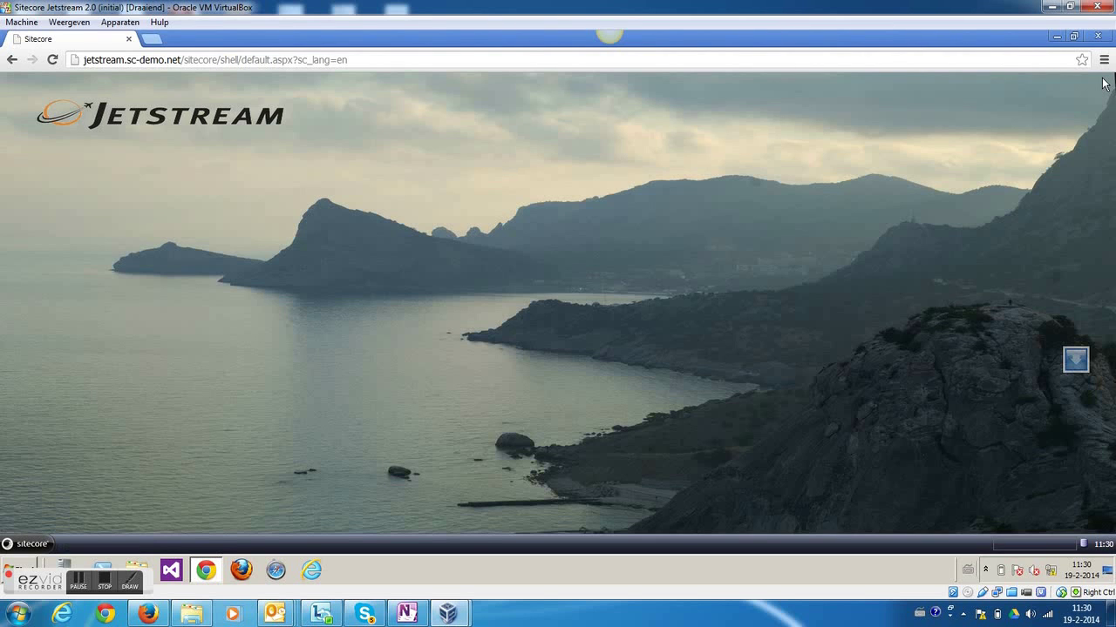
click(26, 546)
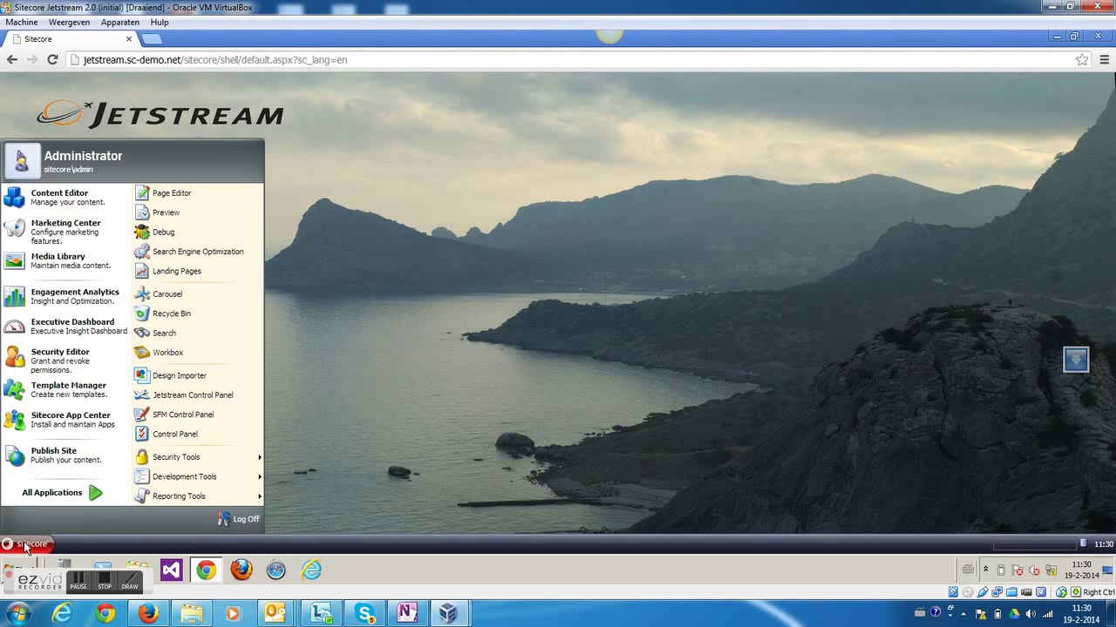
click(172, 194)
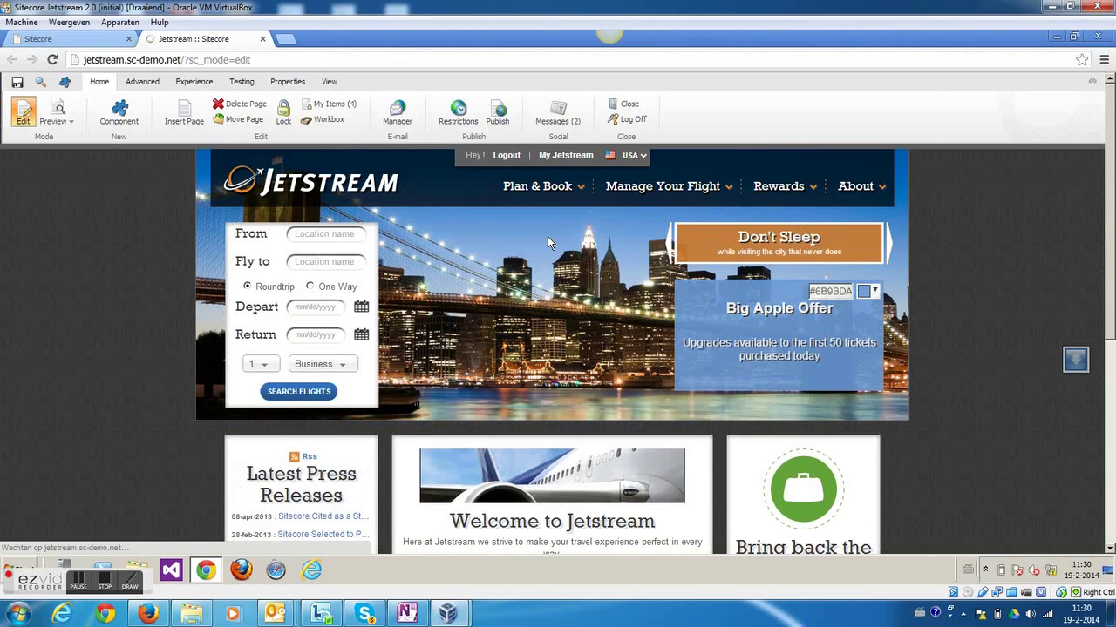
Show the navigation bar in the Page Editor and return to the main editing commands
click(331, 83)
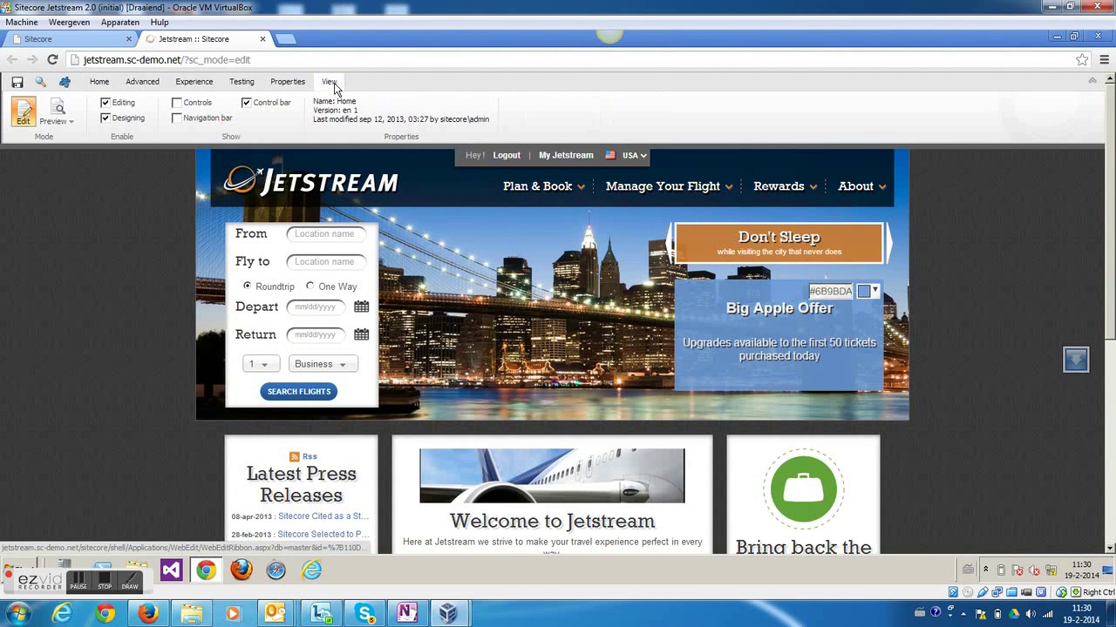
click(178, 119)
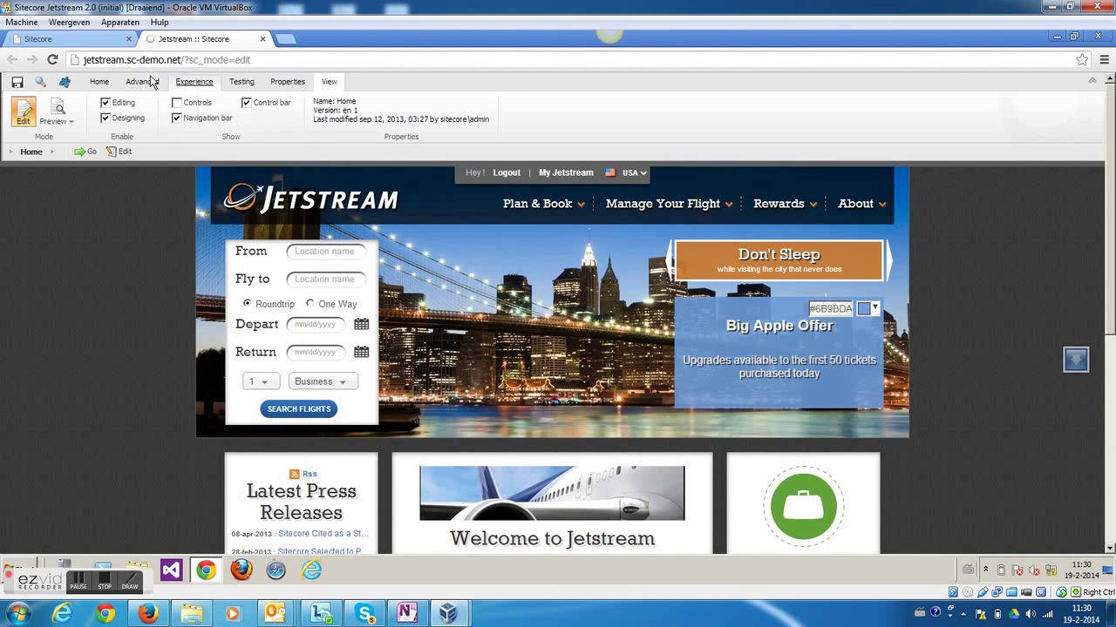
click(102, 83)
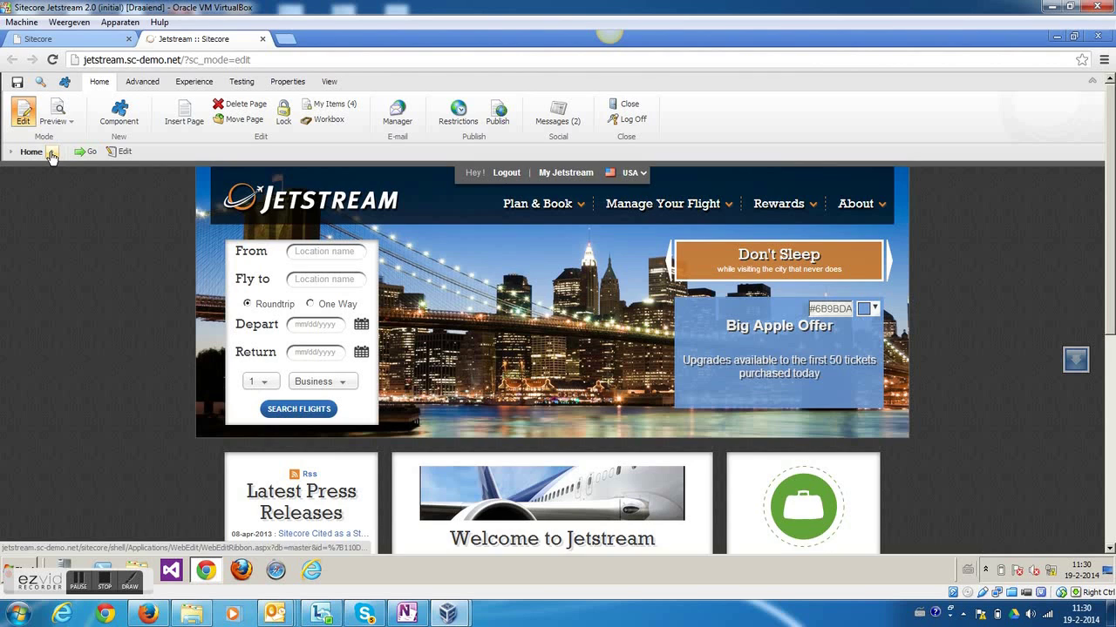
Navigate through Home and About to the Career Opportunities page
click(51, 155)
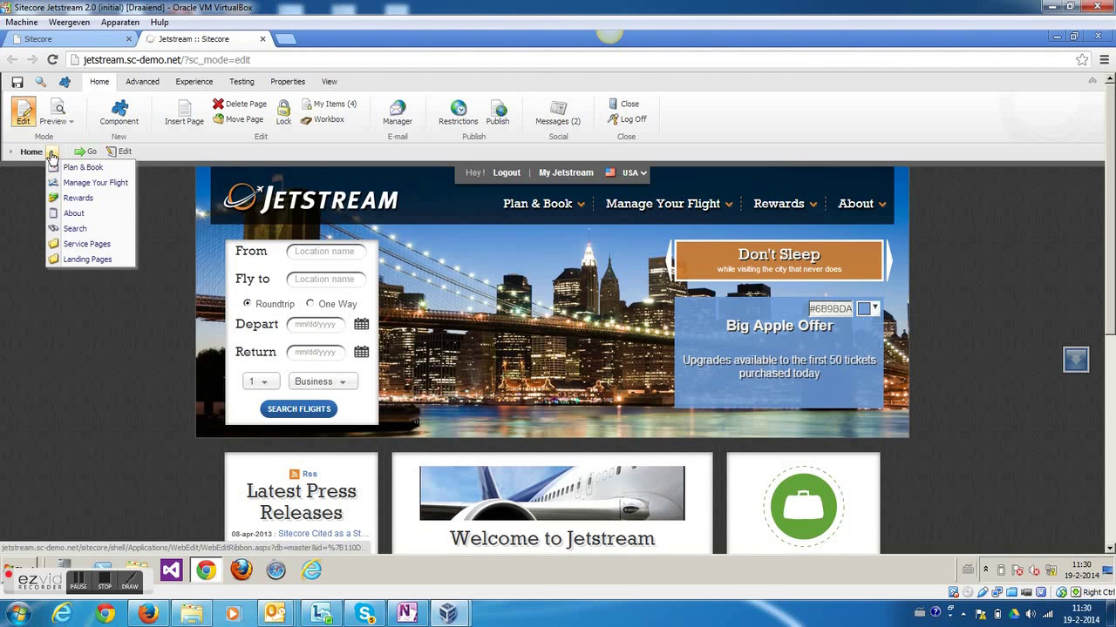
click(73, 214)
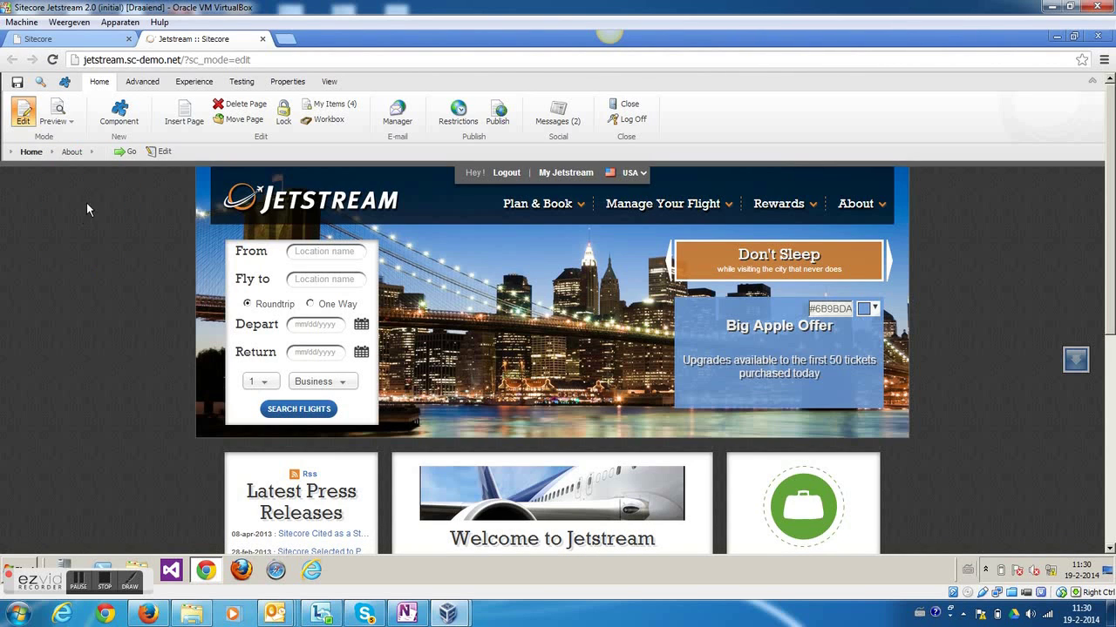
click(91, 154)
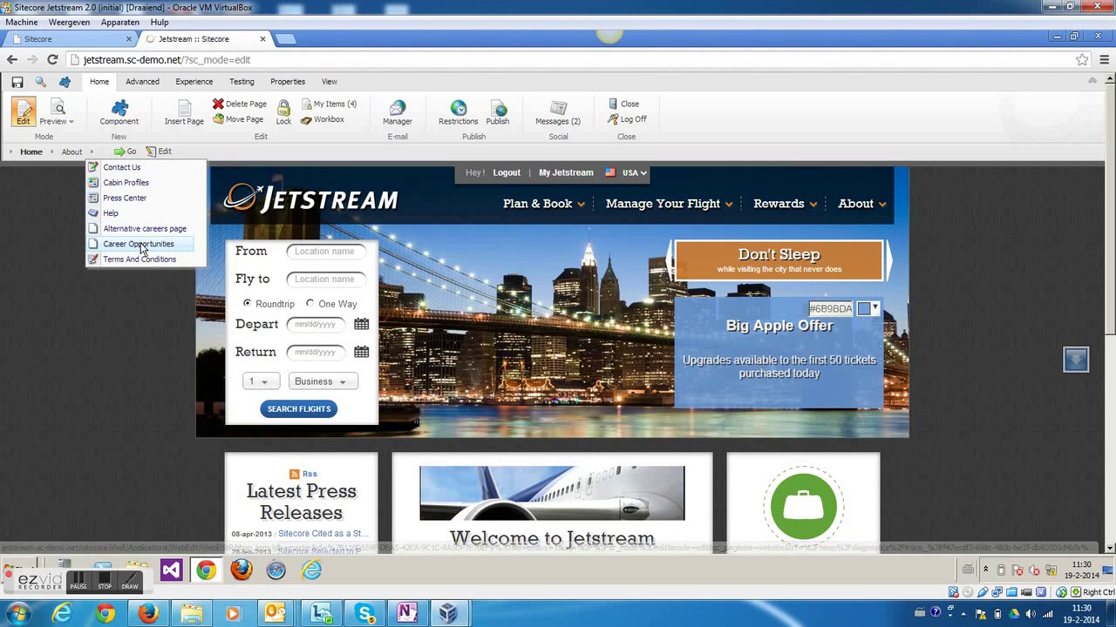
click(179, 244)
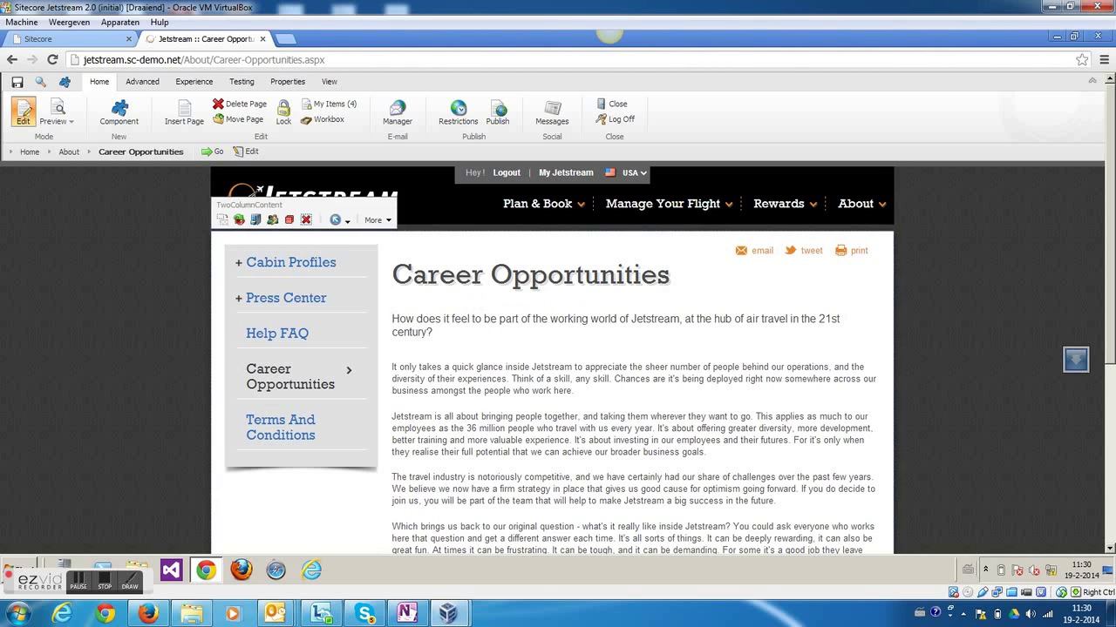
Examine the editing options offered for the page's body, summary and title fields
click(586, 410)
click(462, 319)
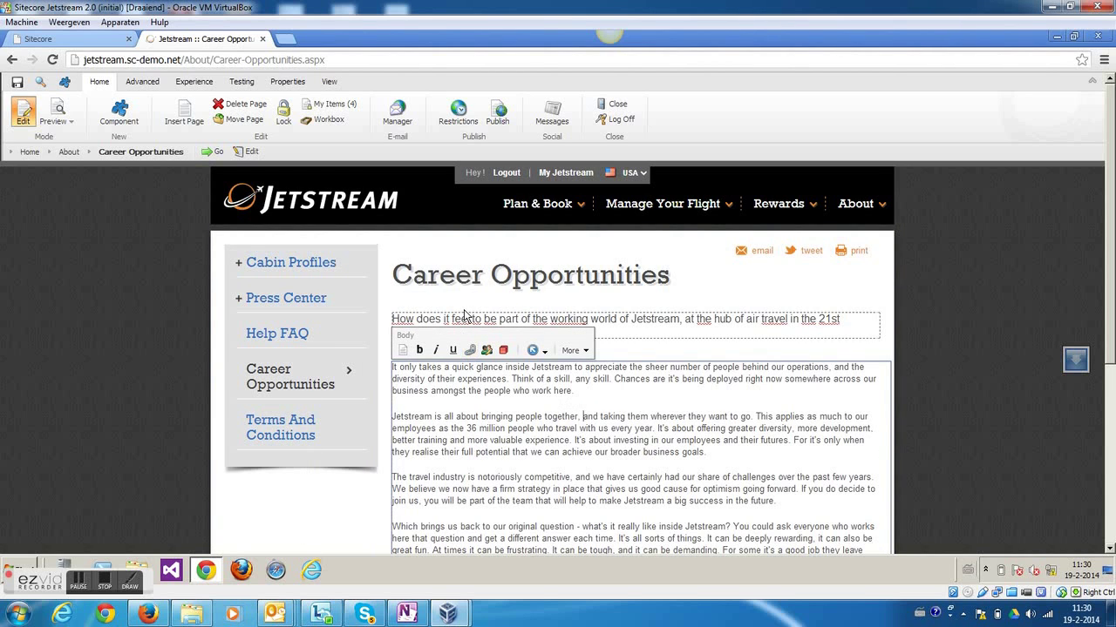
click(472, 275)
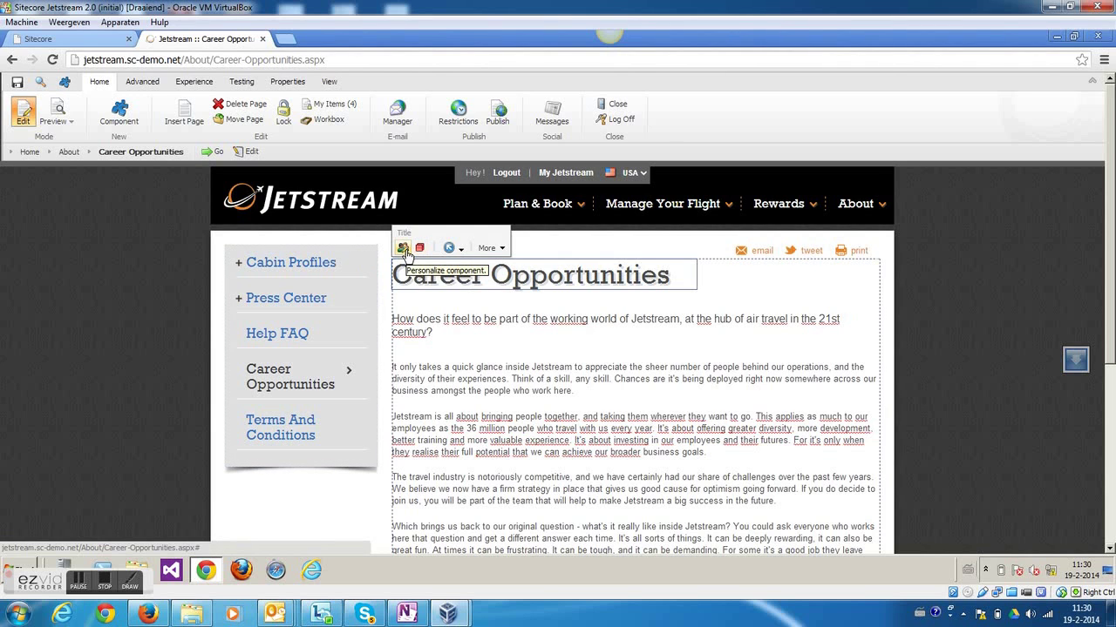
Select the TwoColumnContent component by going up from the side menu through its parent elements
click(317, 264)
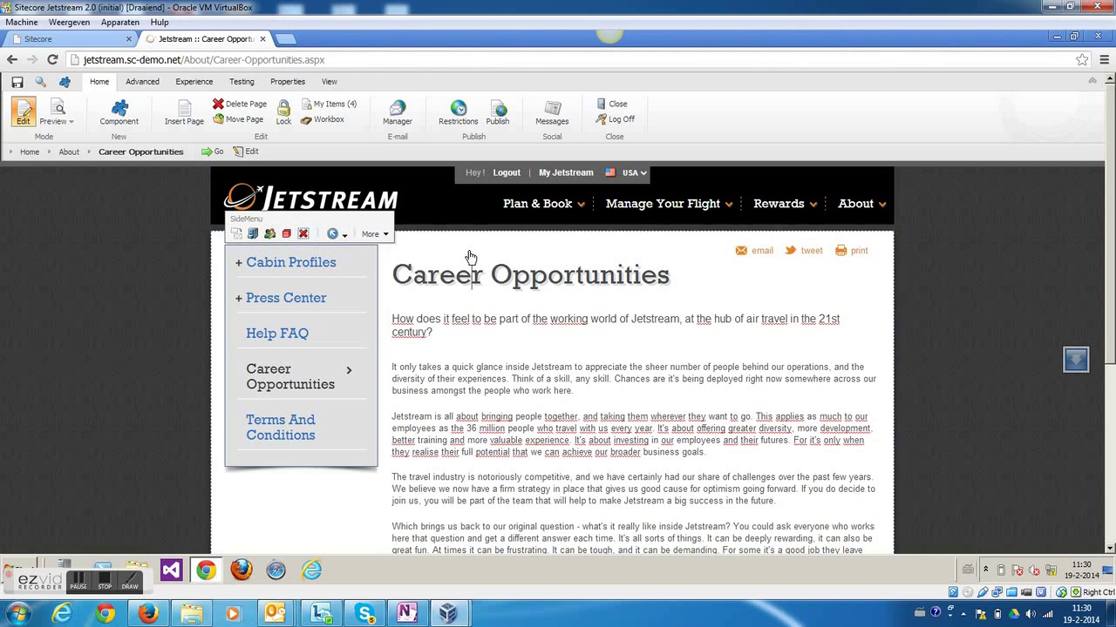
click(333, 234)
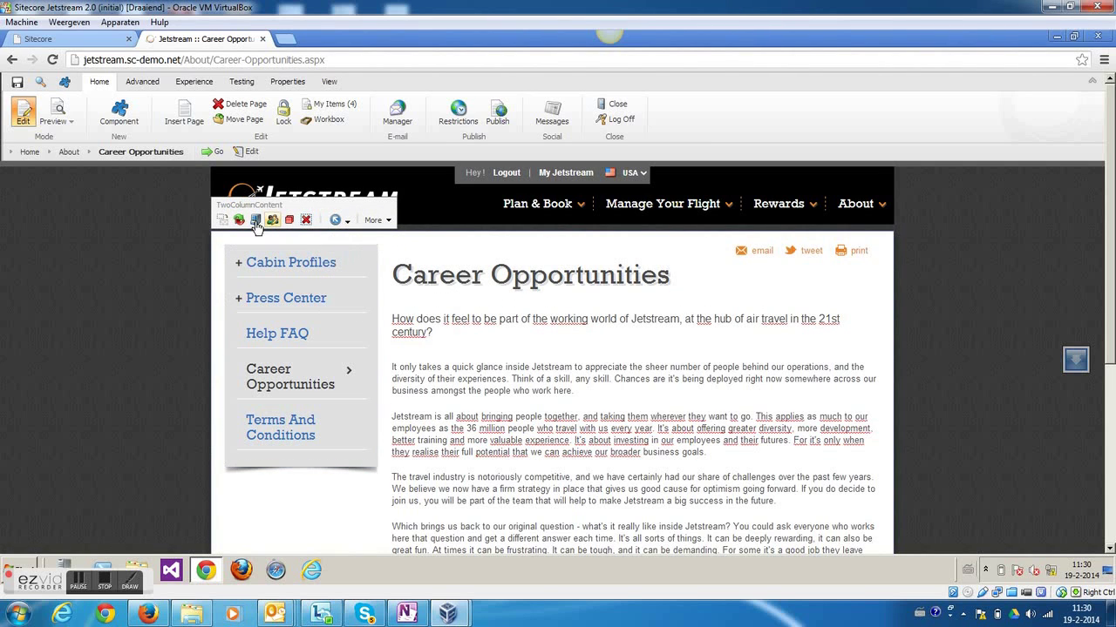
click(368, 259)
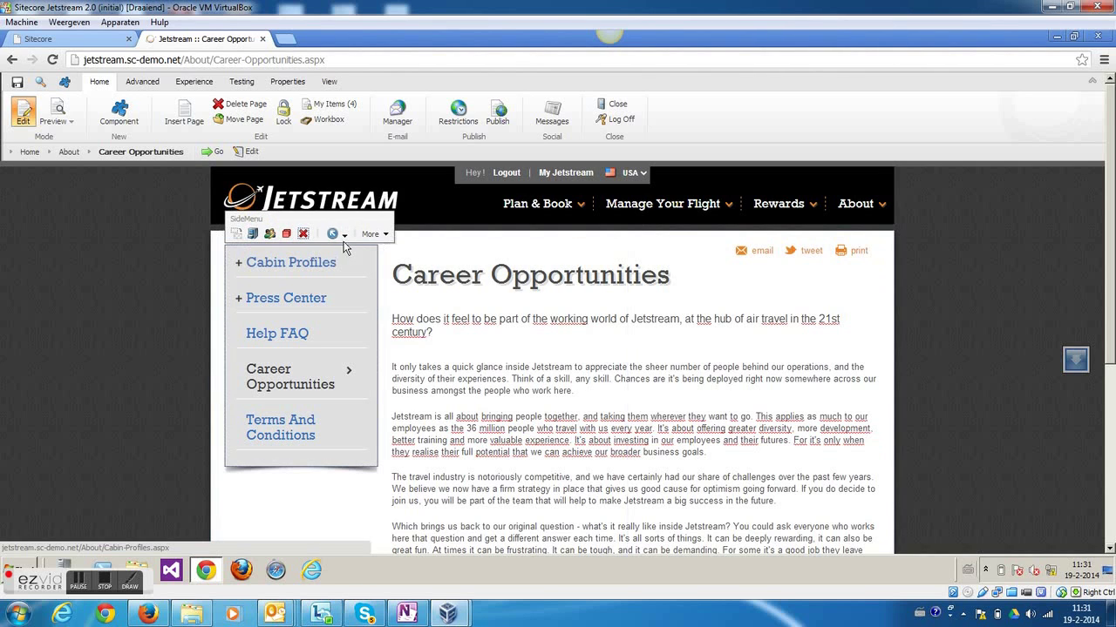
click(333, 236)
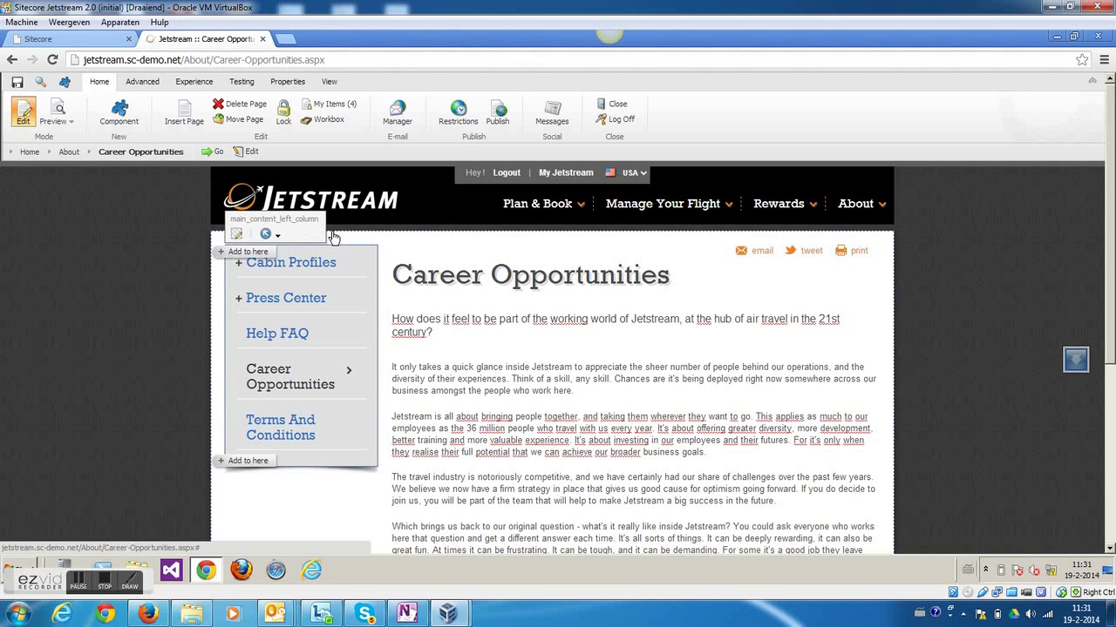
click(265, 235)
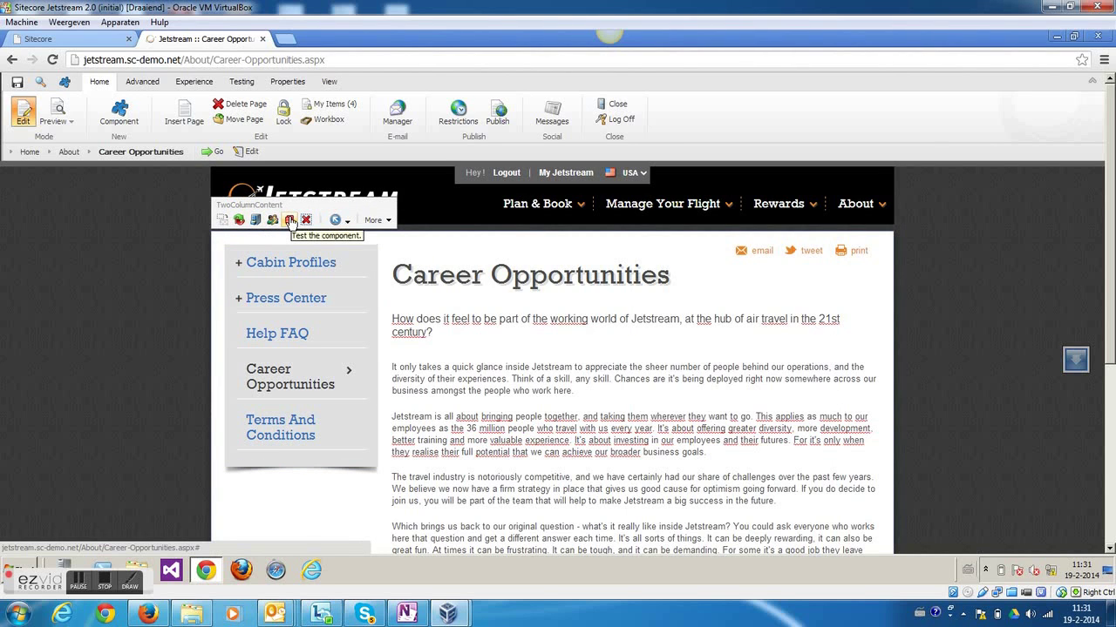
Start a component test for TwoColumnContent and add two new variations to it
click(290, 220)
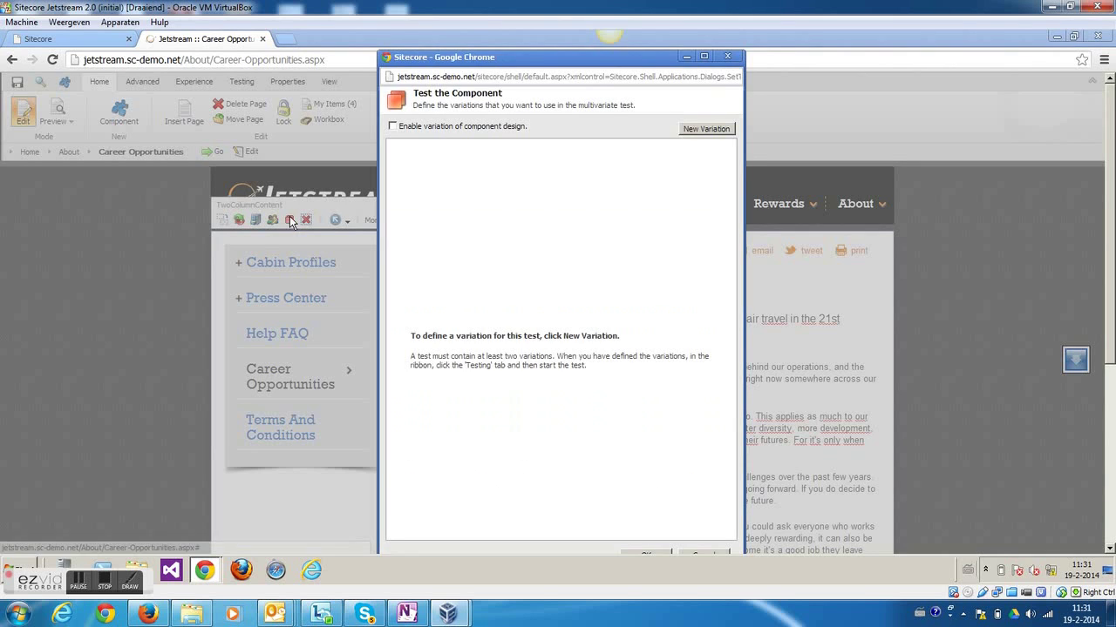
click(705, 129)
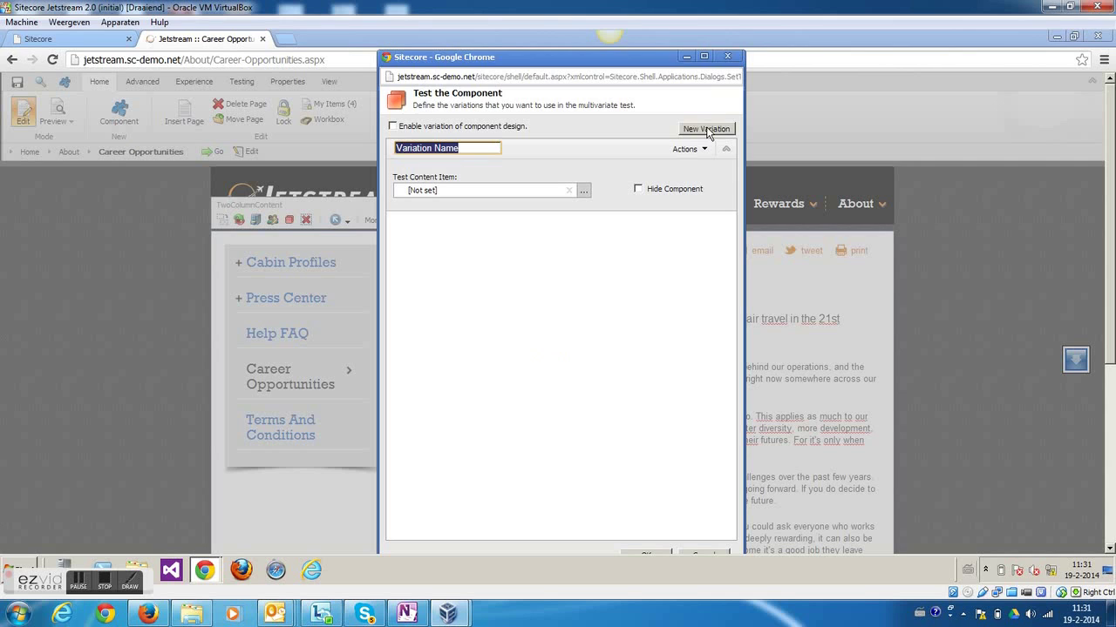
click(706, 129)
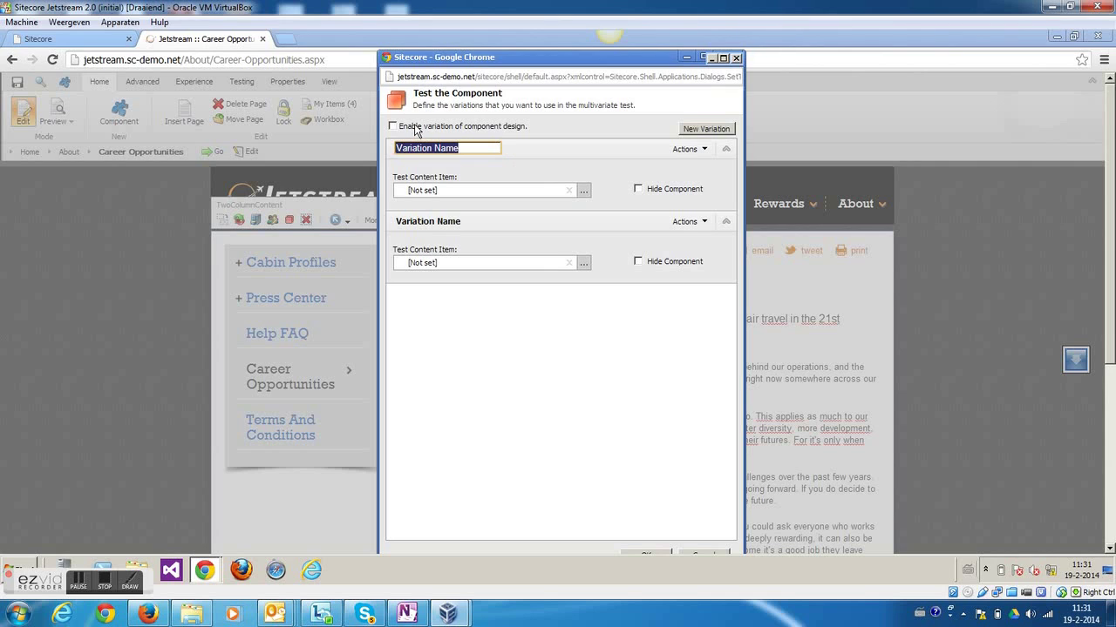
Name the first test variation Original and the second one Alternative
text(Origi)
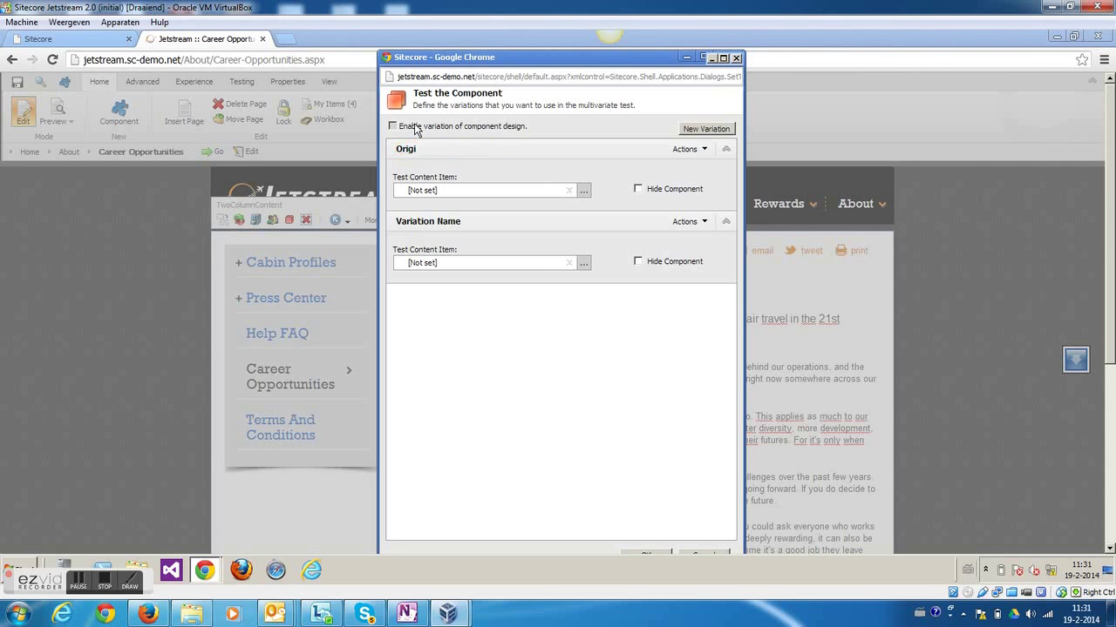
drag(416, 130, 407, 154)
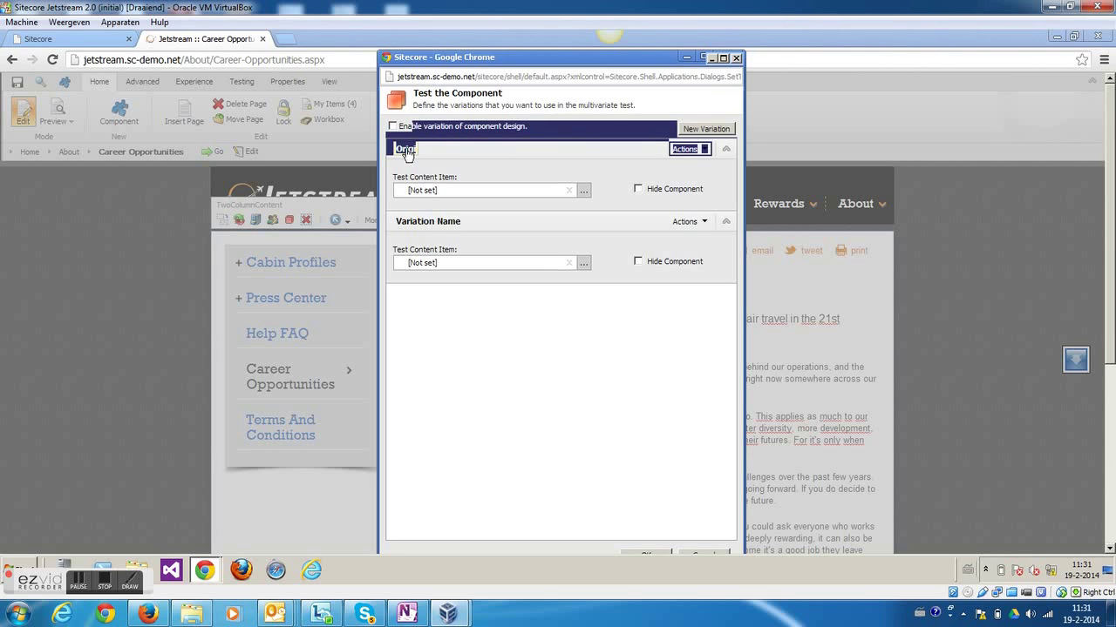
double_click(407, 153)
text(Or)
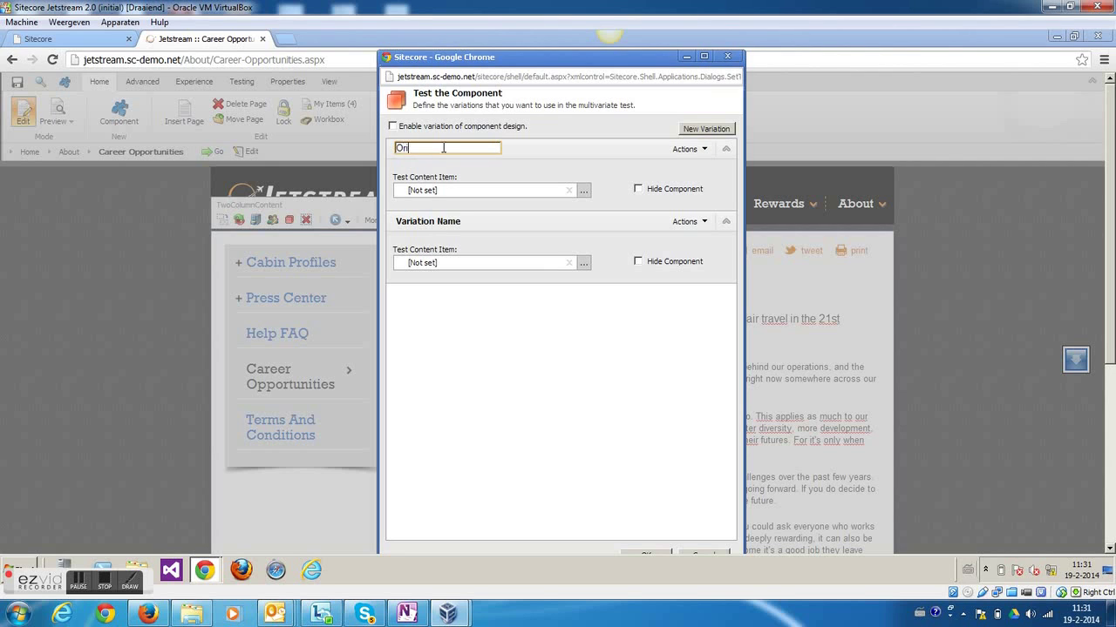
text(iginal)
key(Return)
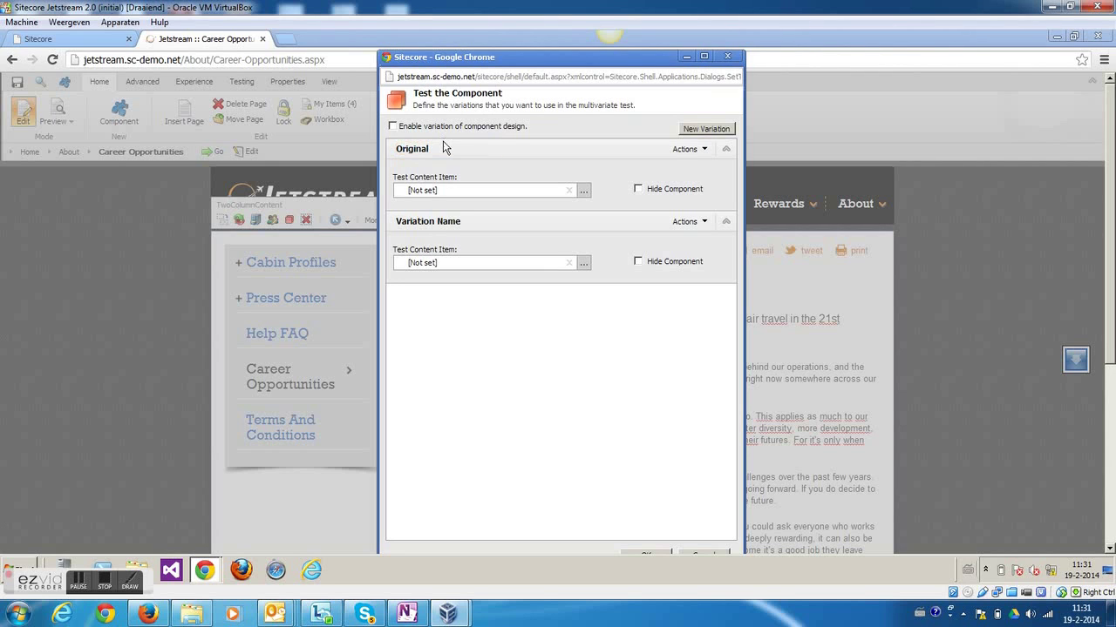
double_click(429, 221)
text(Alternative)
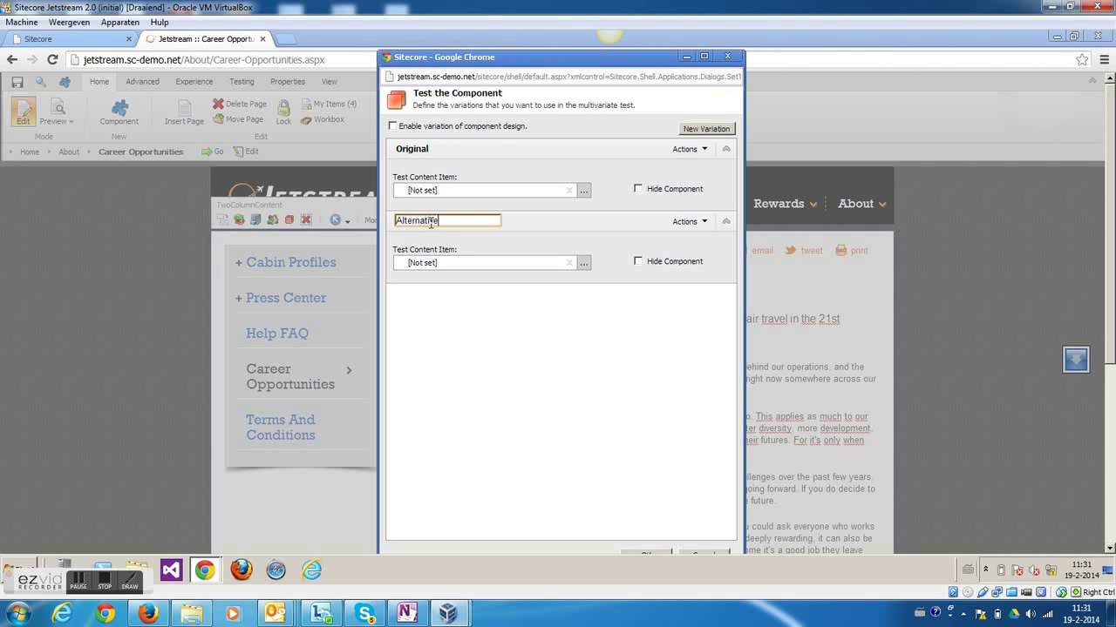
key(Return)
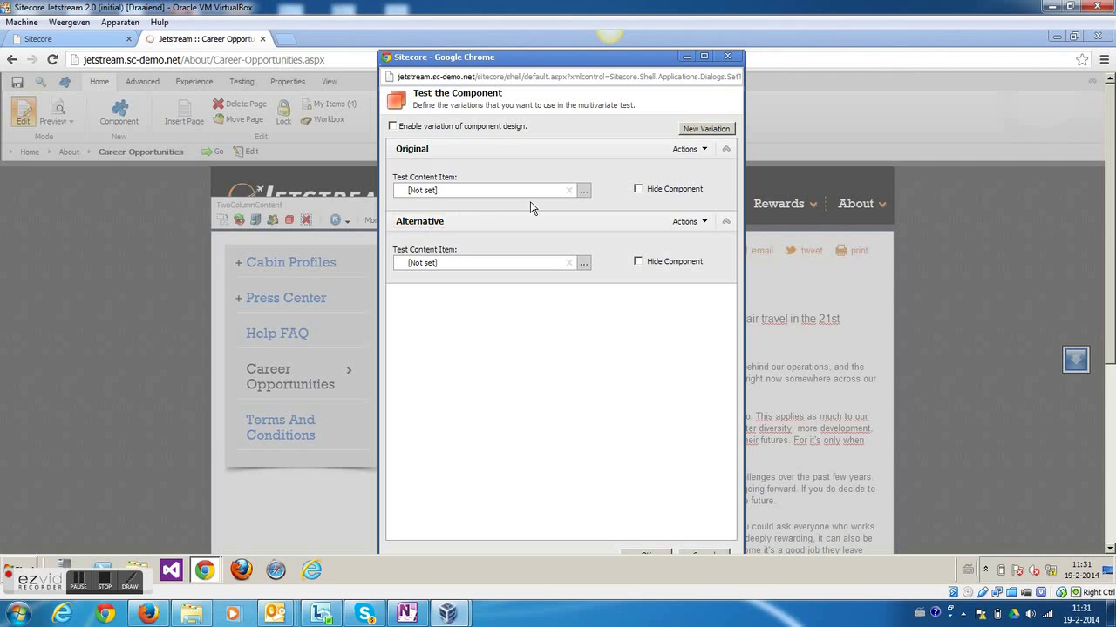
Assign Home/About/Alternative careers page as the Alternative variation's test content item and save the component test
click(584, 263)
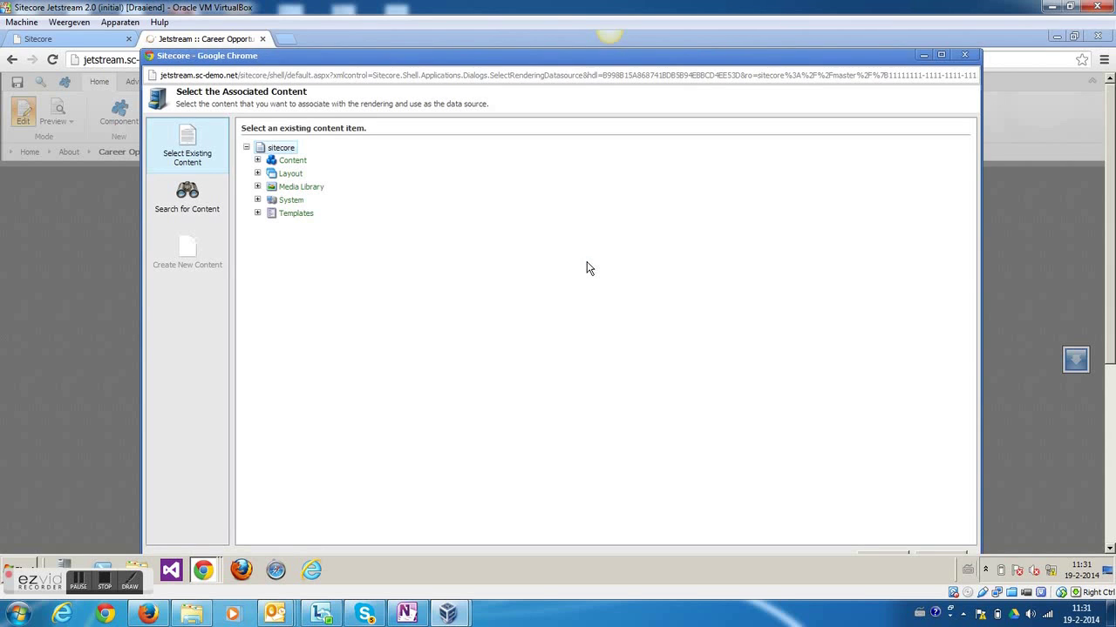
click(257, 161)
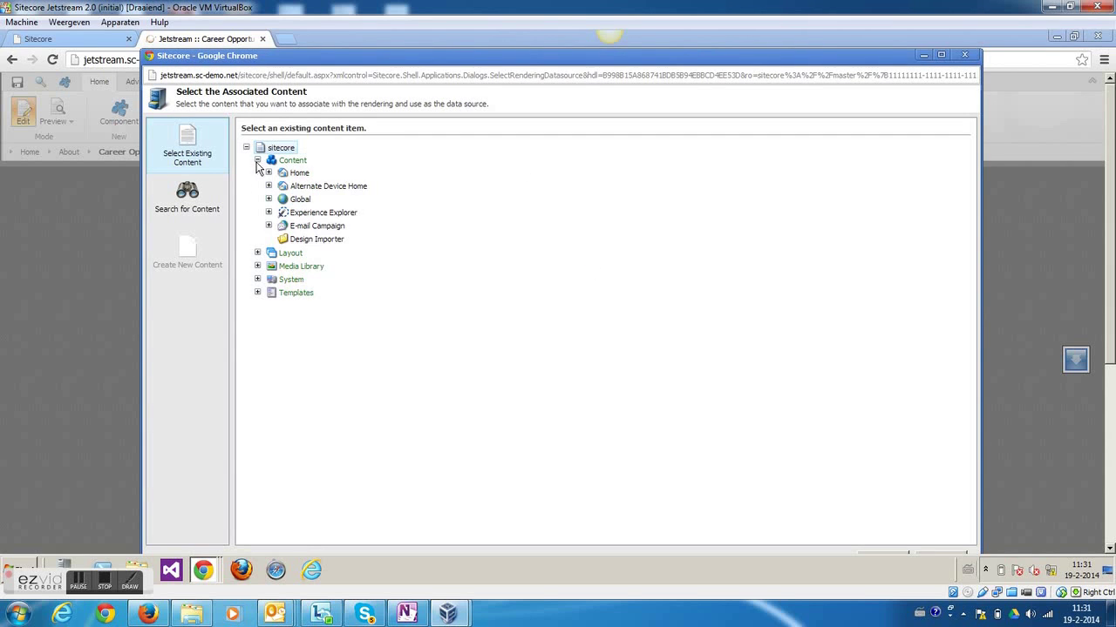
click(270, 174)
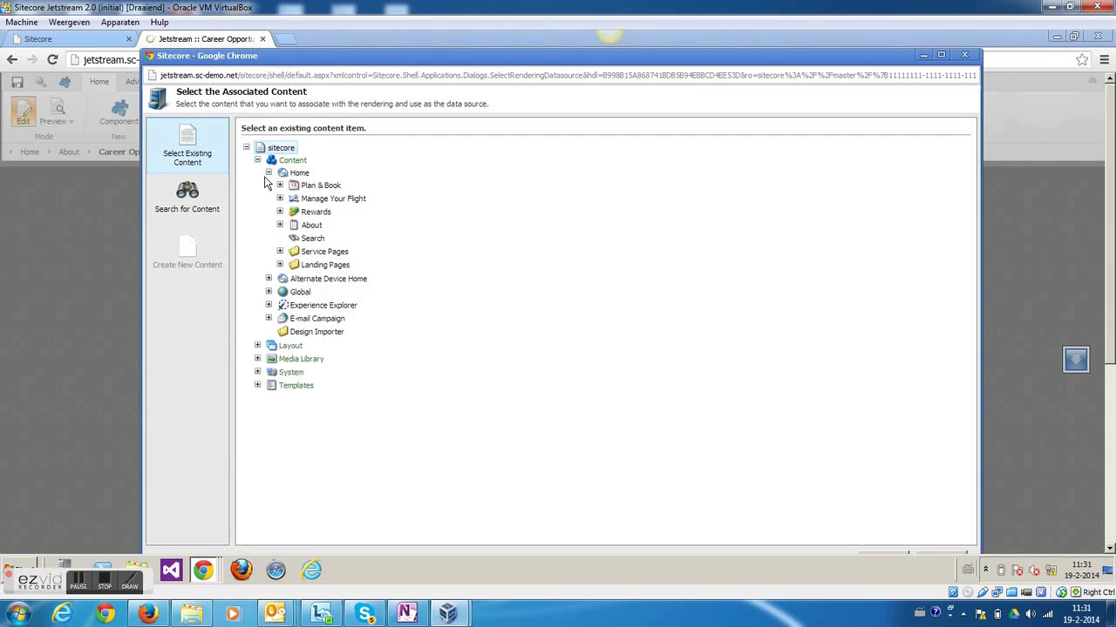
click(280, 226)
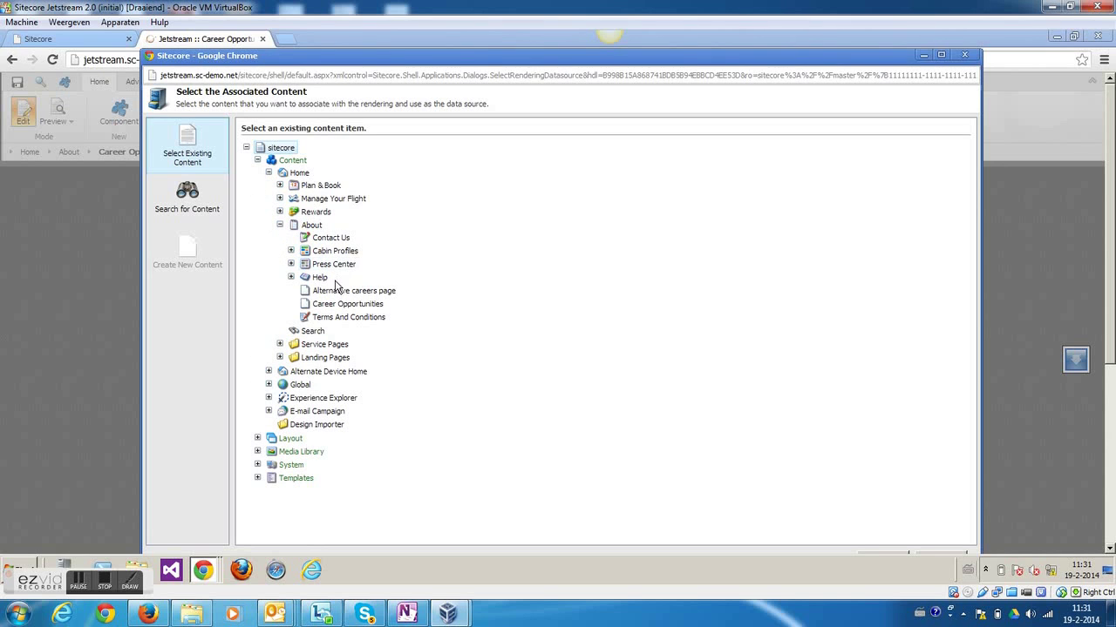
click(334, 294)
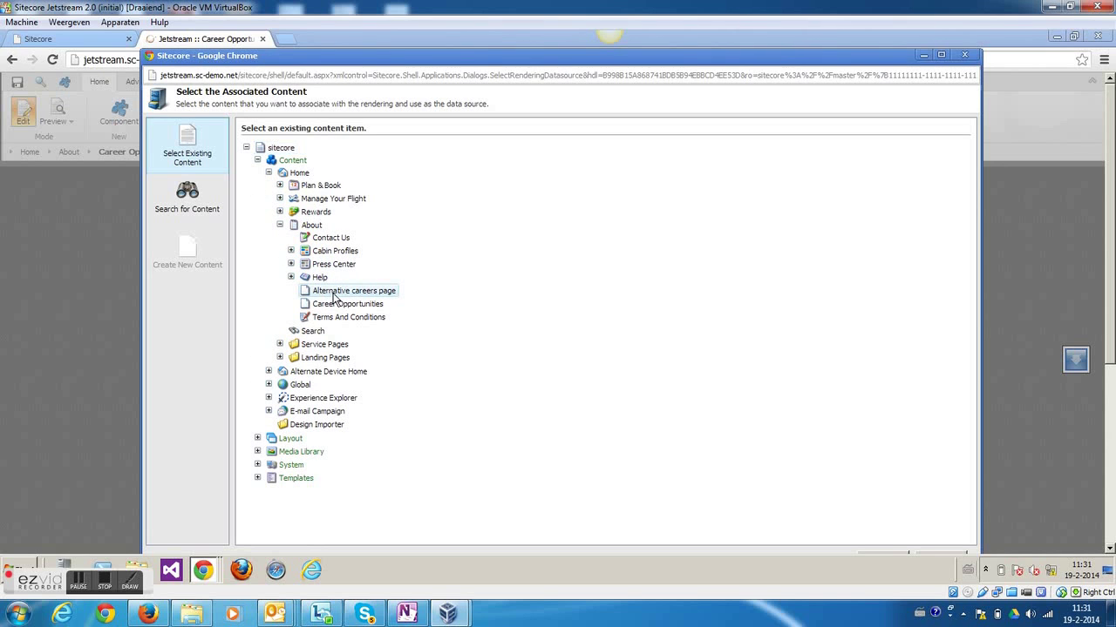
click(889, 551)
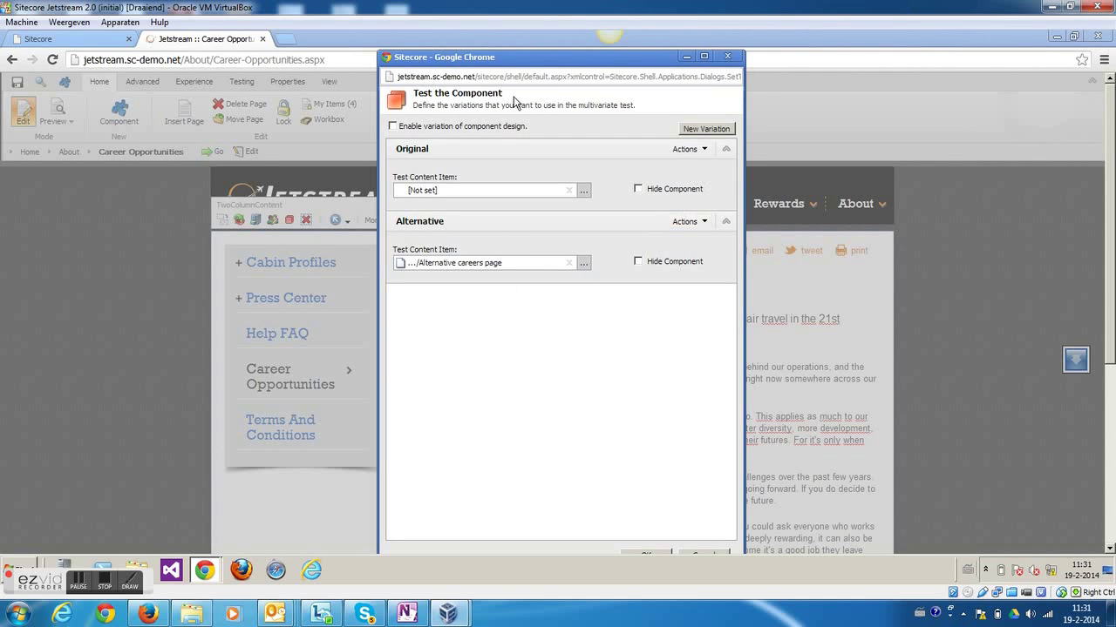
click(653, 553)
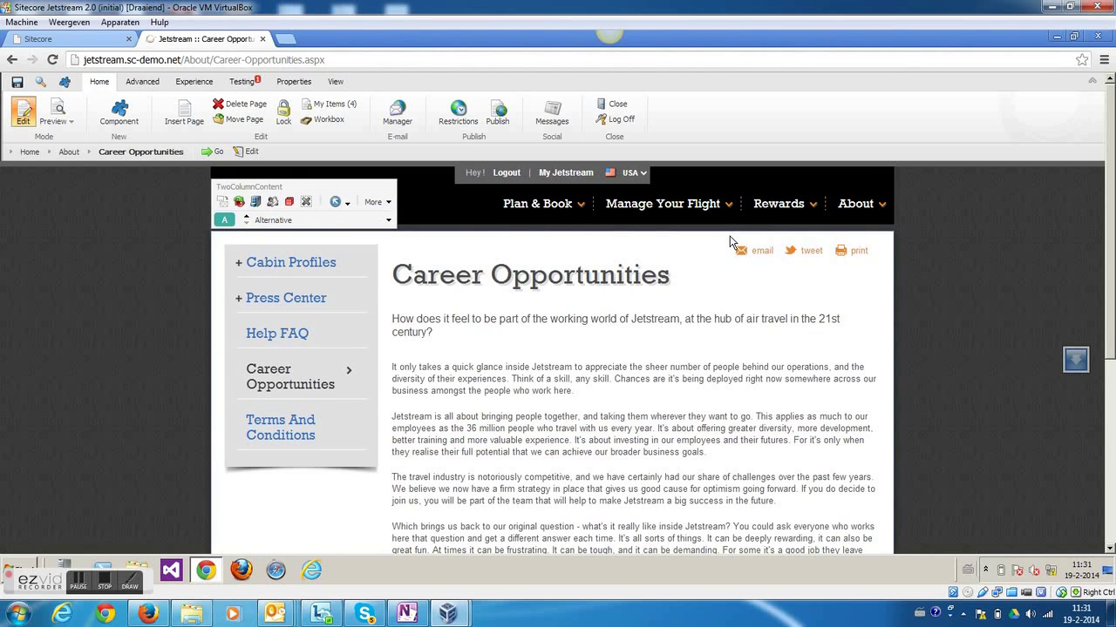
Switch between the Original and Alternative variations and look through the page's experience, testing and properties options
click(246, 220)
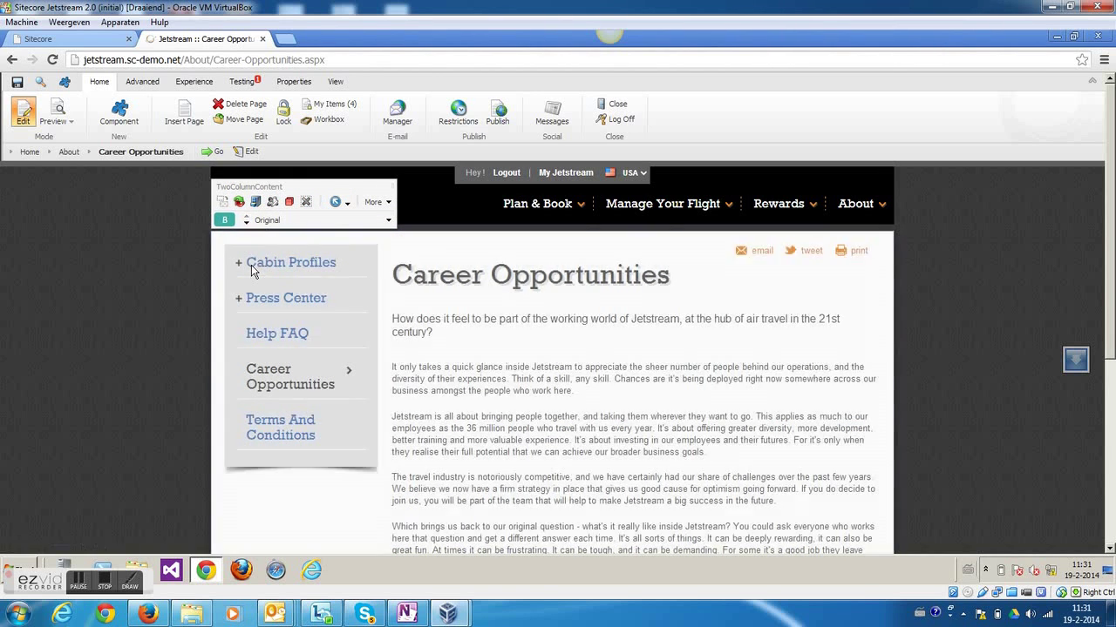
click(247, 224)
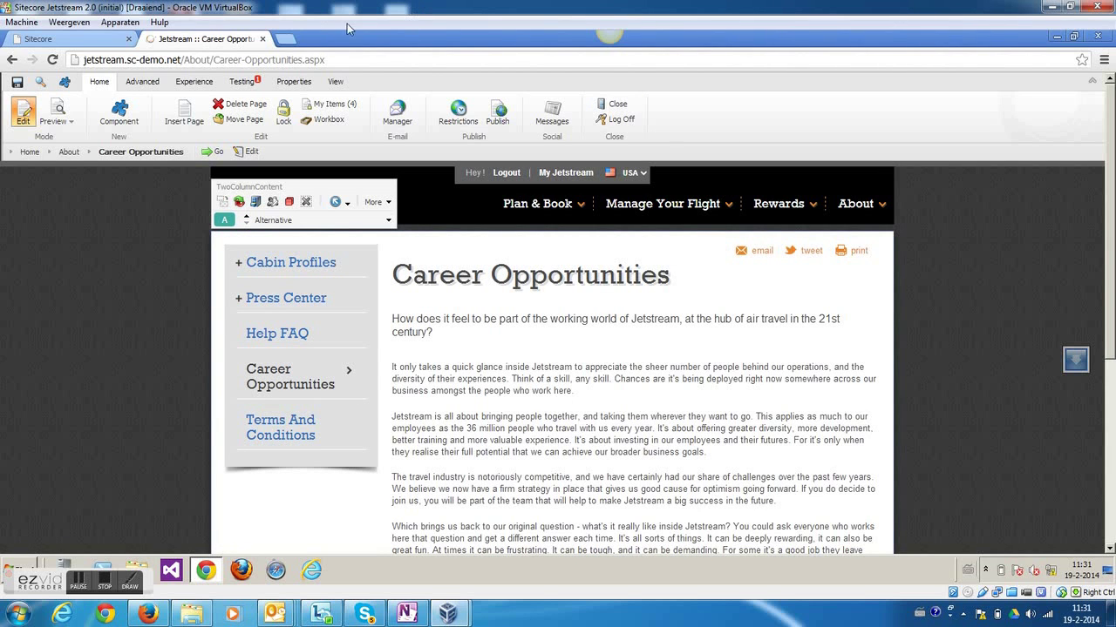
click(142, 84)
click(197, 84)
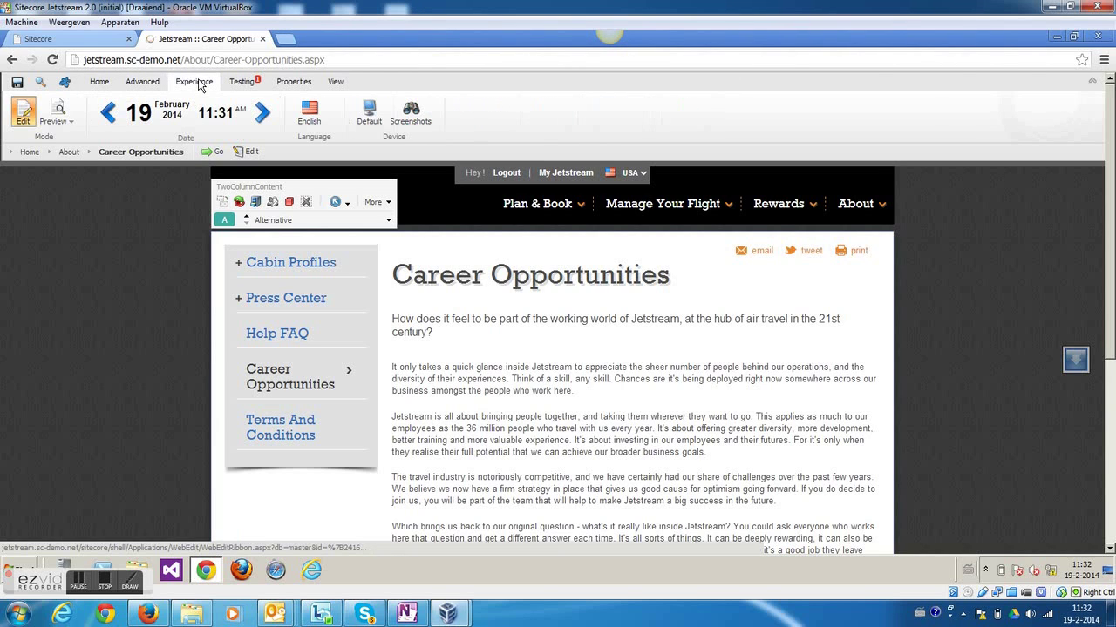
click(242, 82)
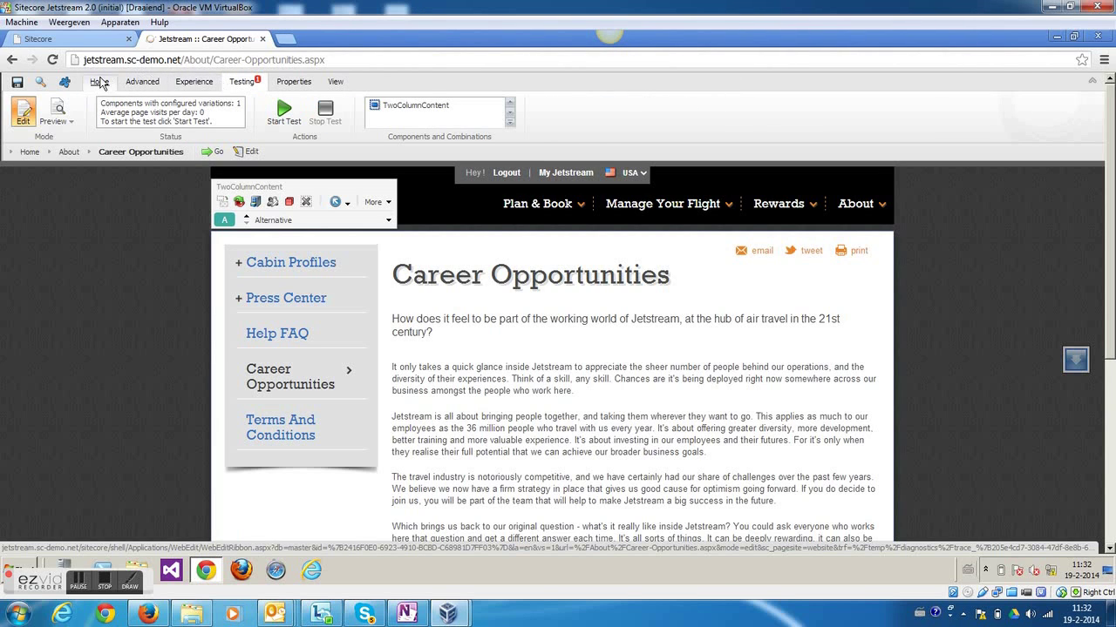
click(292, 82)
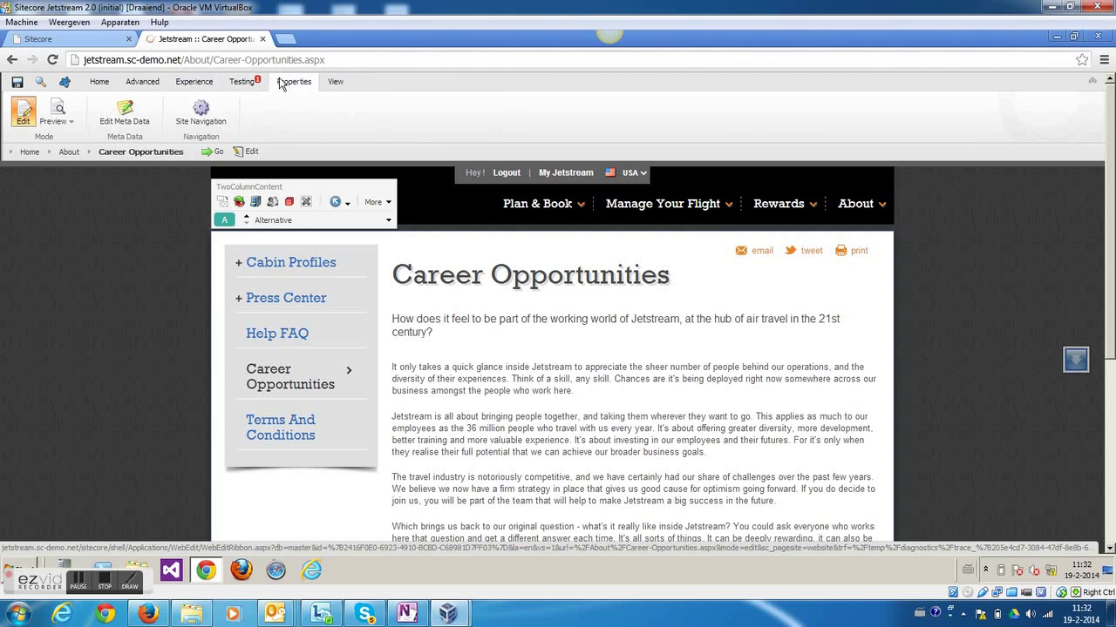
click(99, 81)
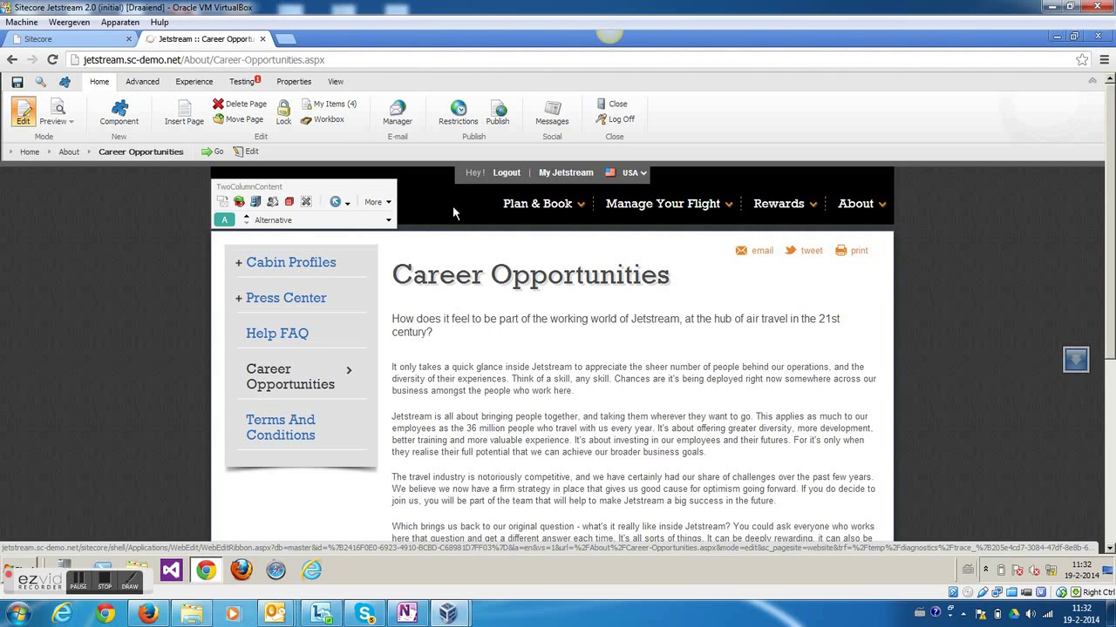
Examine the controls assigned to MainLayout in the page's layout details
click(140, 82)
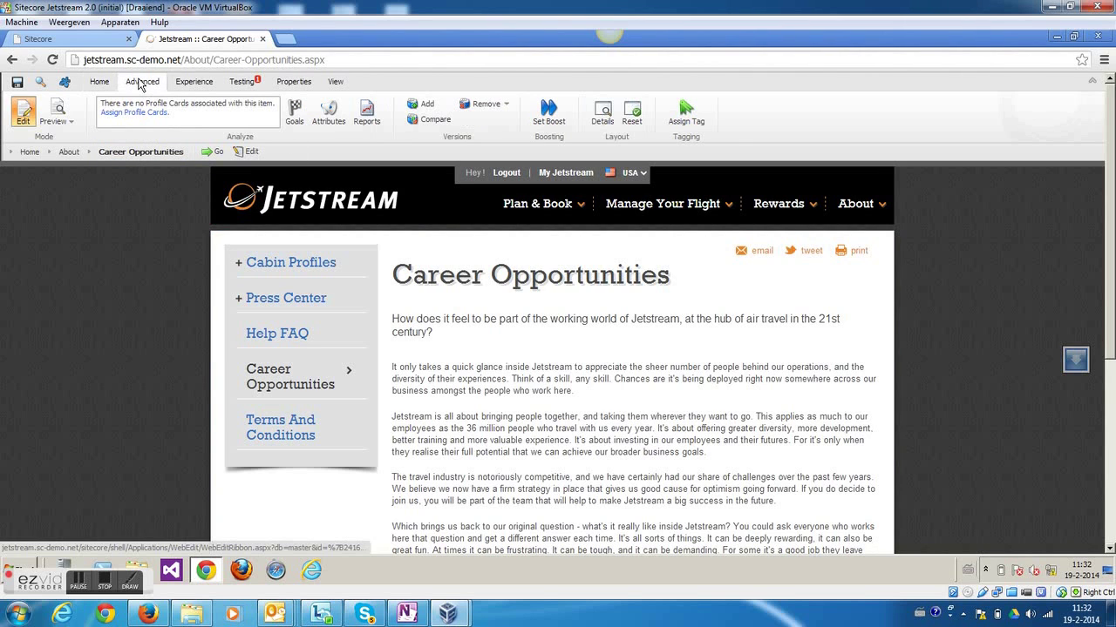
click(603, 114)
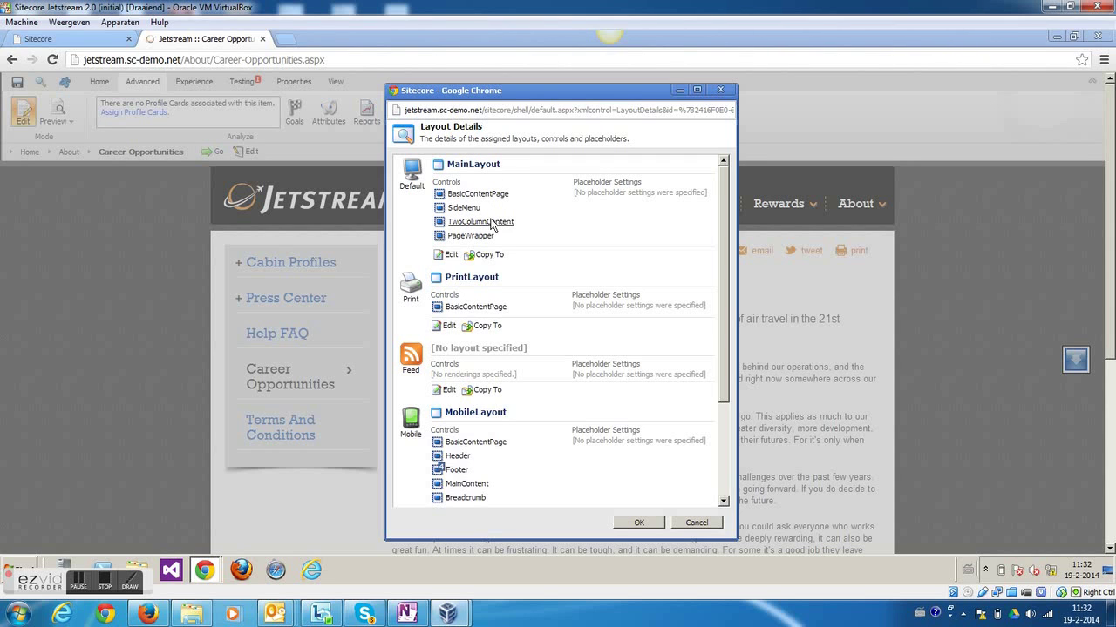
click(696, 522)
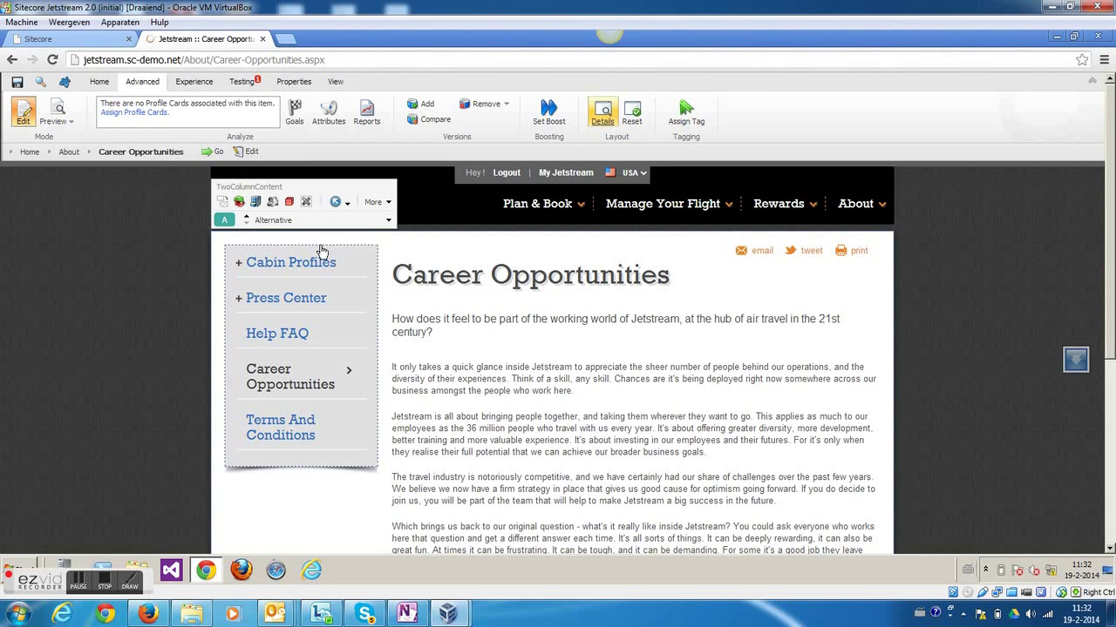
Edit the TwoColumnContent variations to enable variation of component design and use OneColumnContent as the Alternative variation's design
click(387, 221)
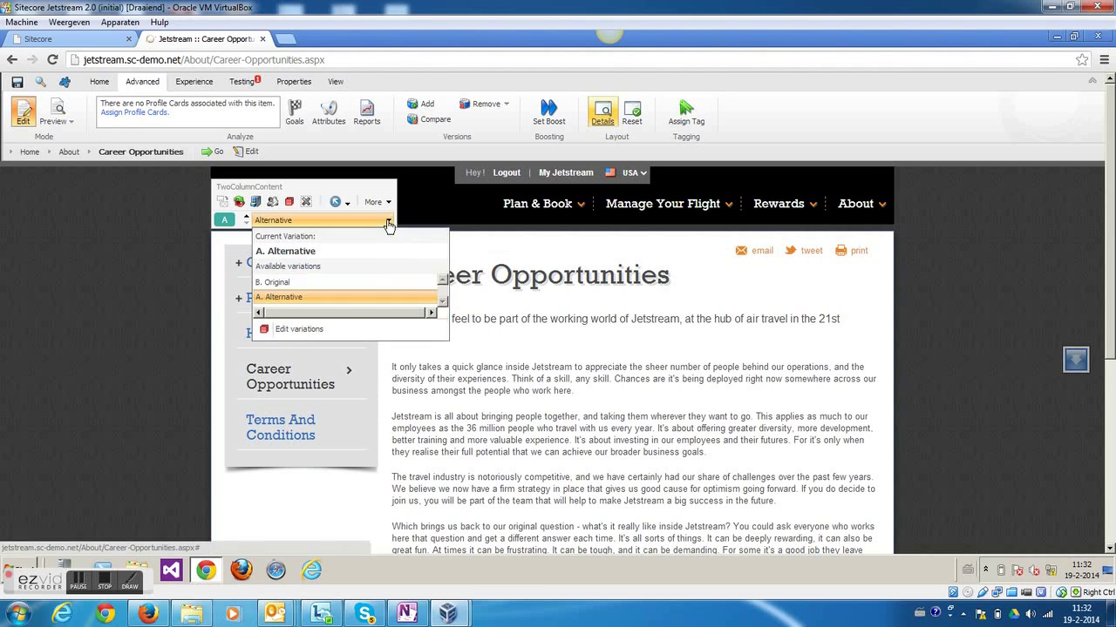
click(302, 329)
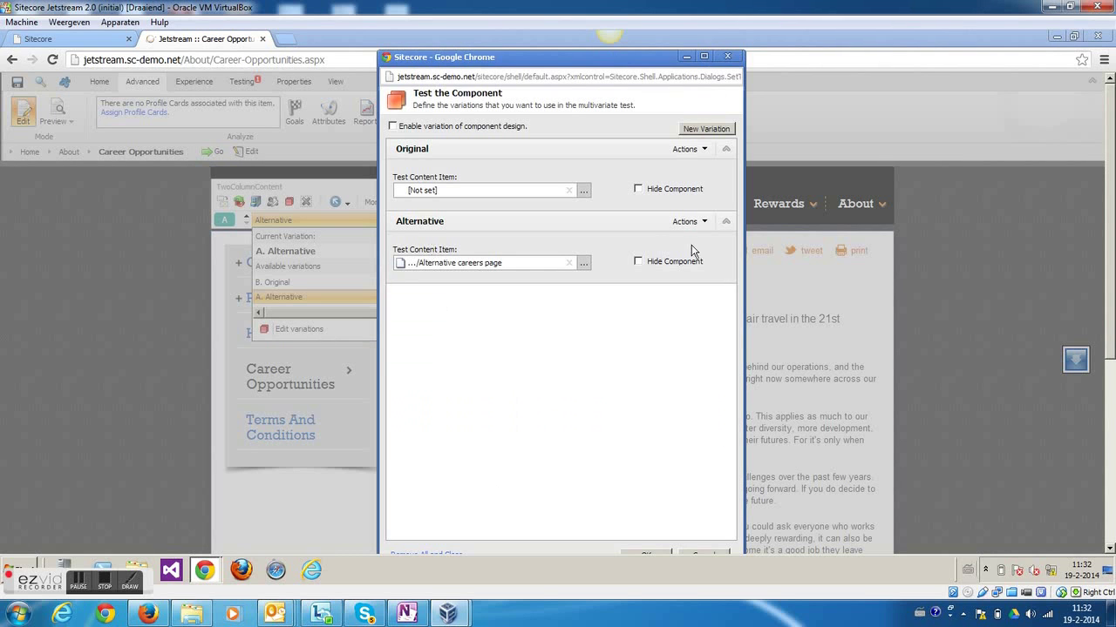
click(392, 127)
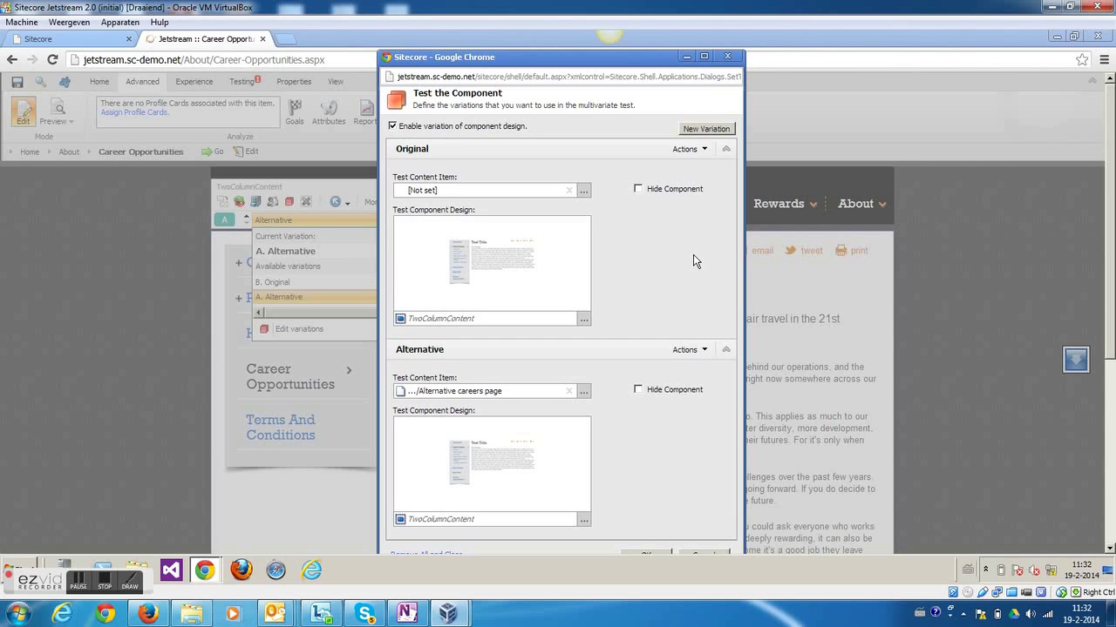
click(583, 520)
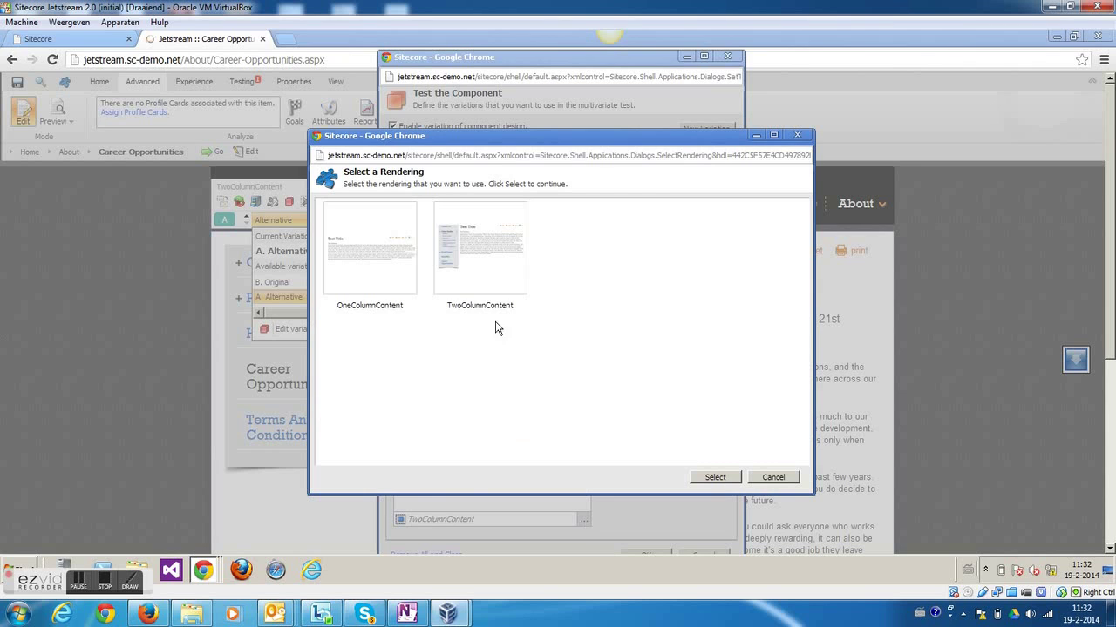
click(367, 237)
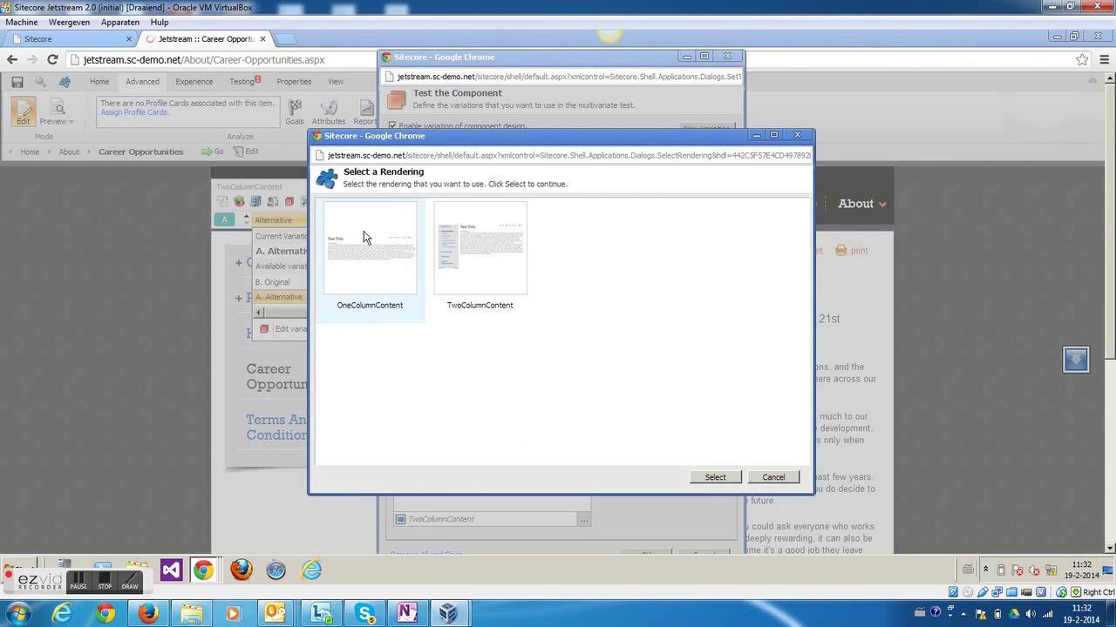
click(714, 477)
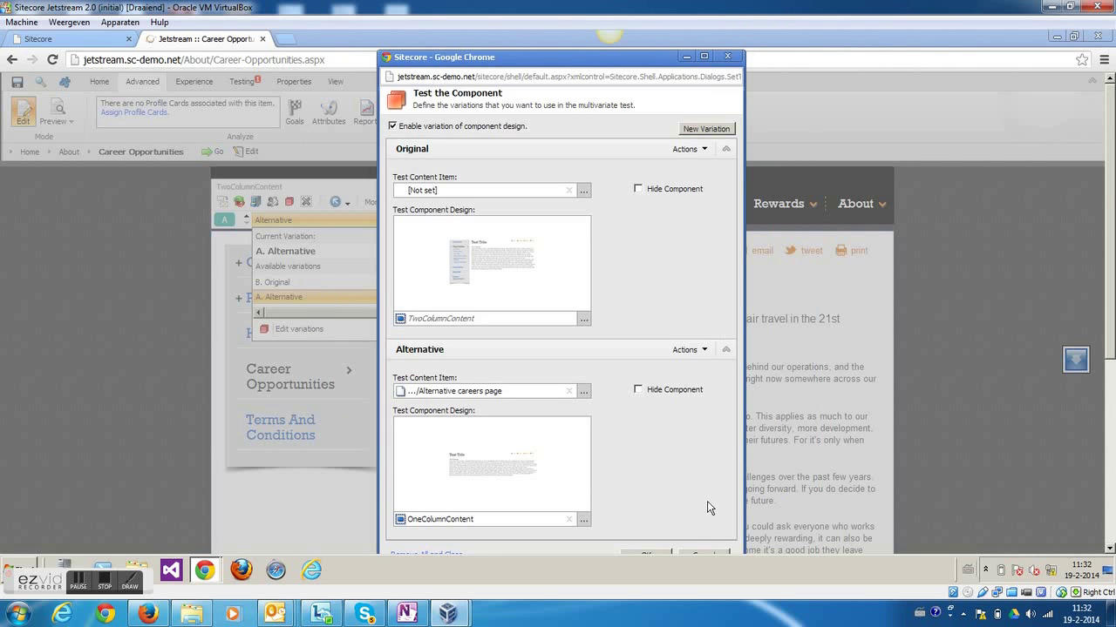
click(648, 554)
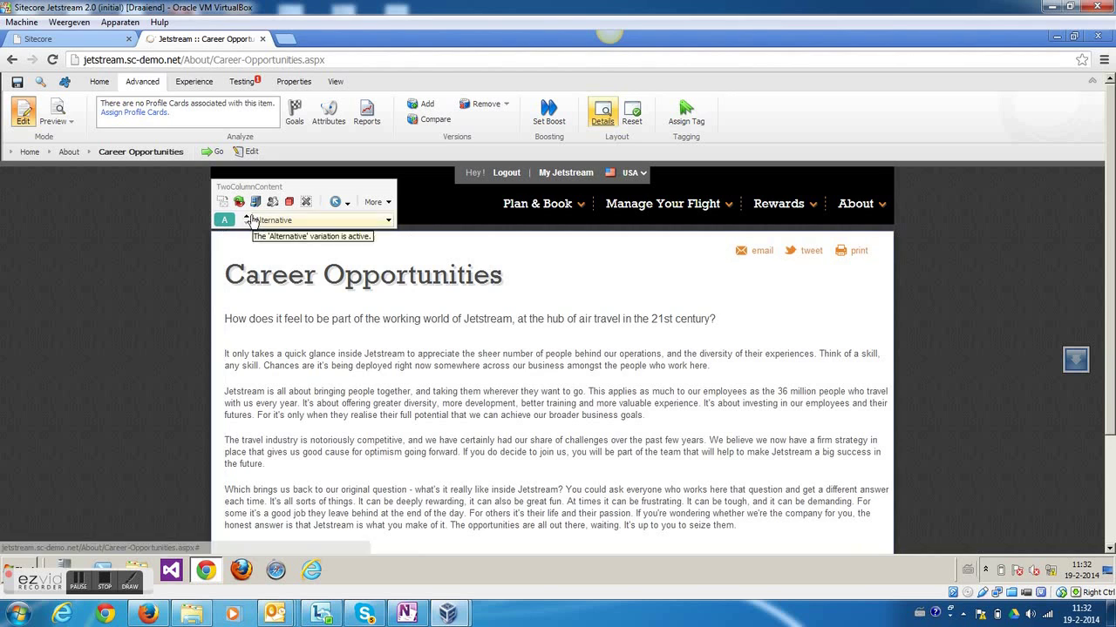
Compare how the page looks in the Original and Alternative variations
click(247, 224)
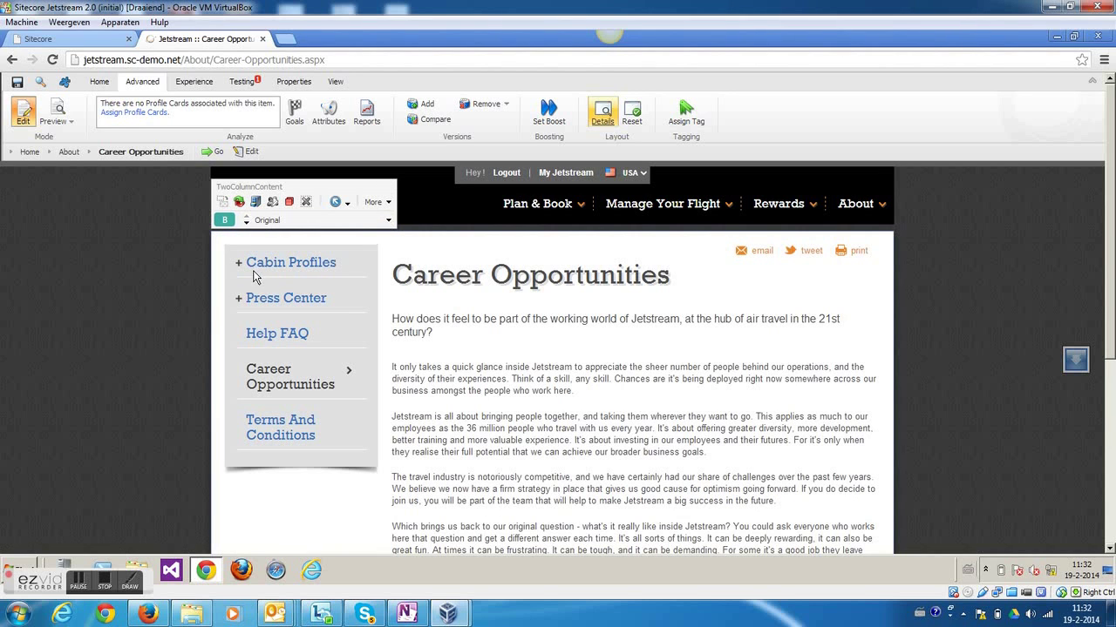
click(246, 224)
click(246, 220)
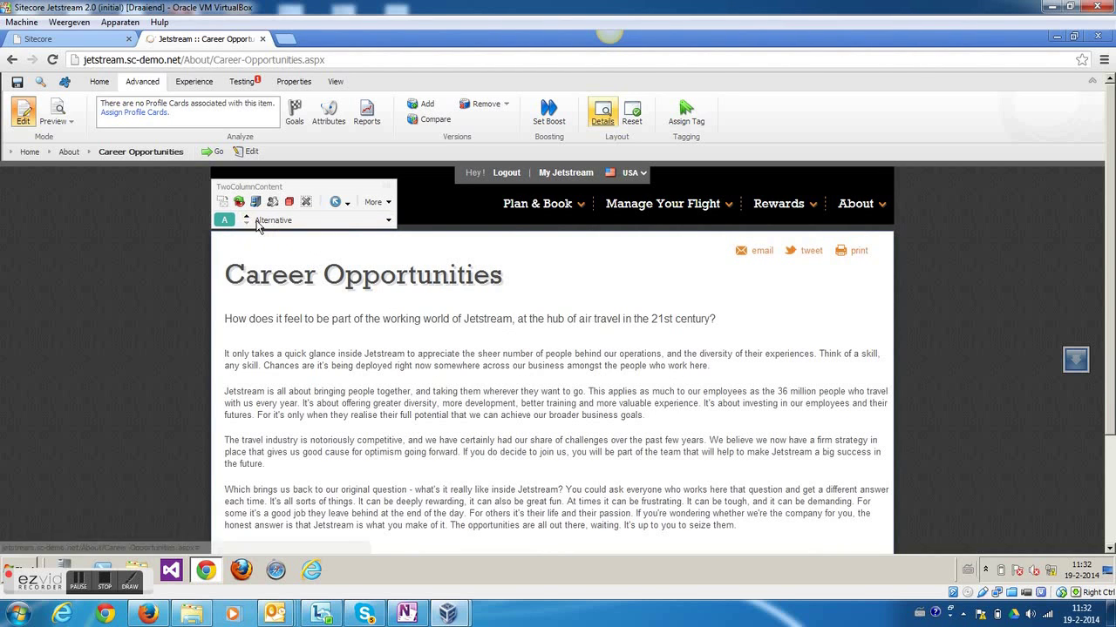
Add a BasicPromotion component below the side menu in the two-column design, using Summer Promotion as its associated content
click(63, 81)
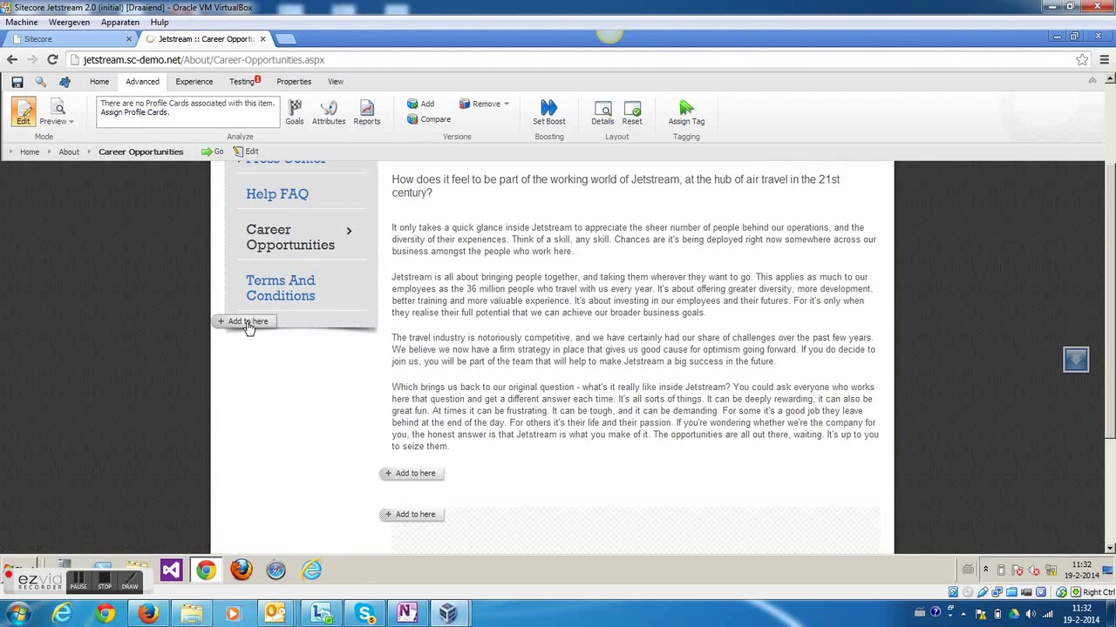
click(248, 321)
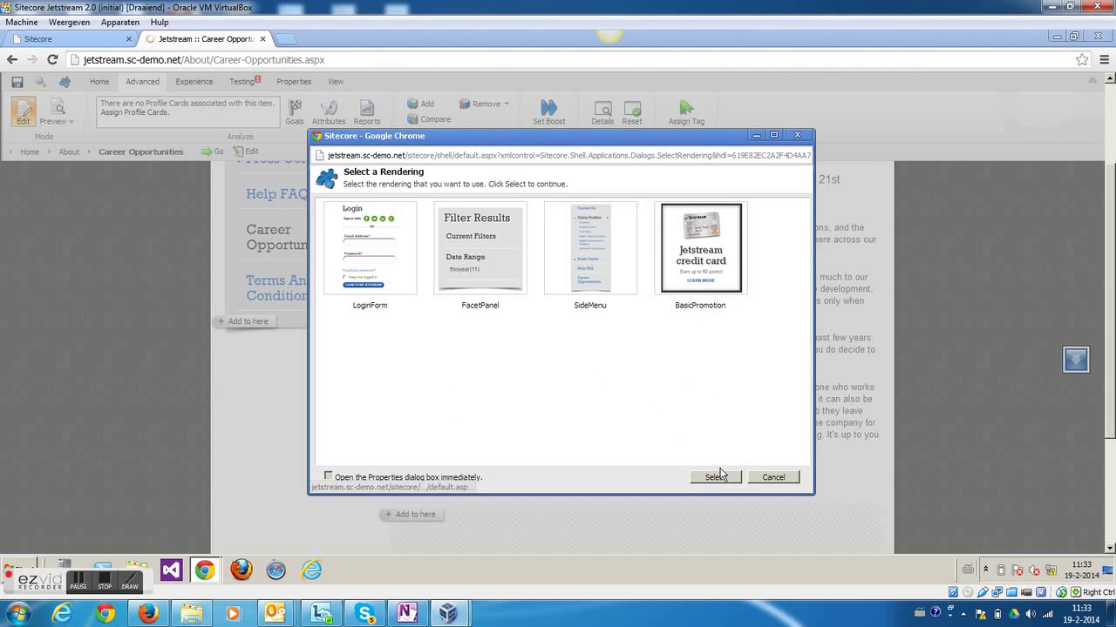
click(698, 229)
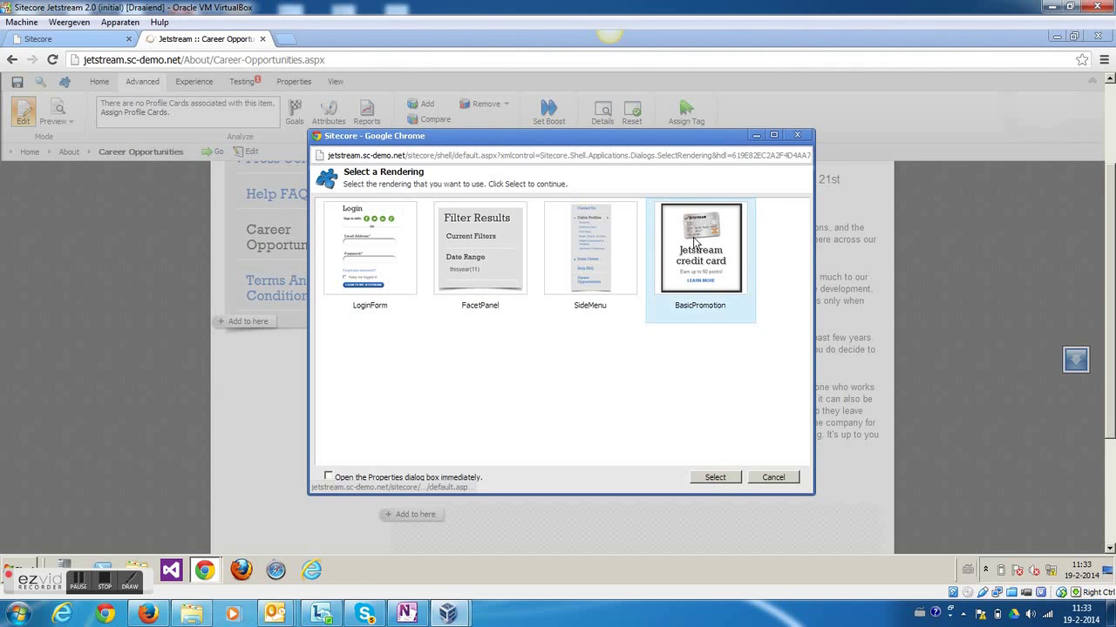
click(715, 479)
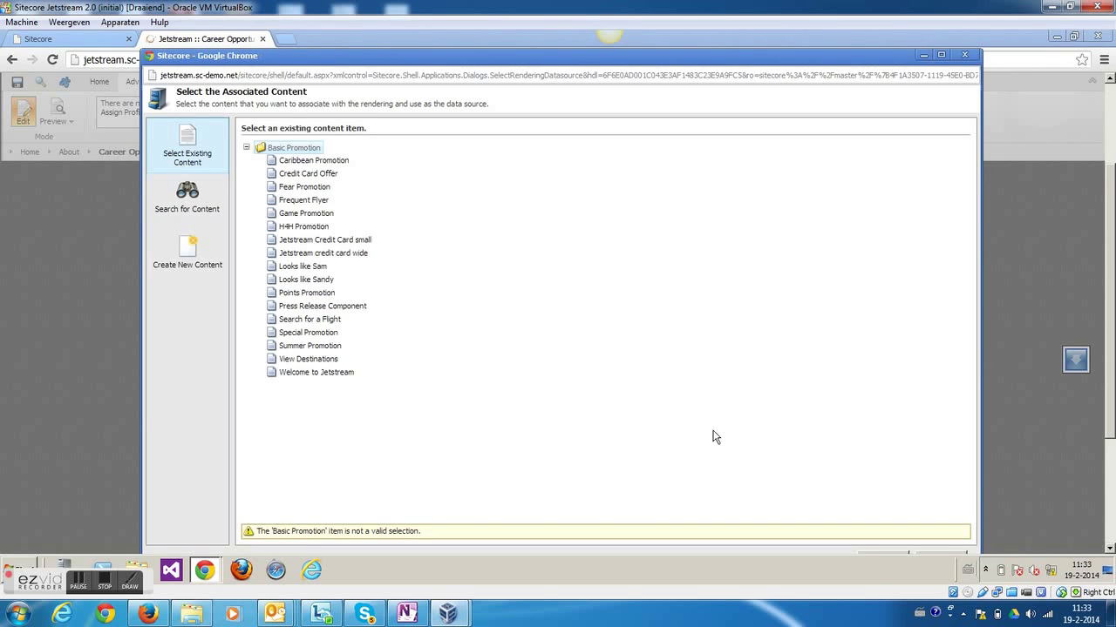
click(321, 346)
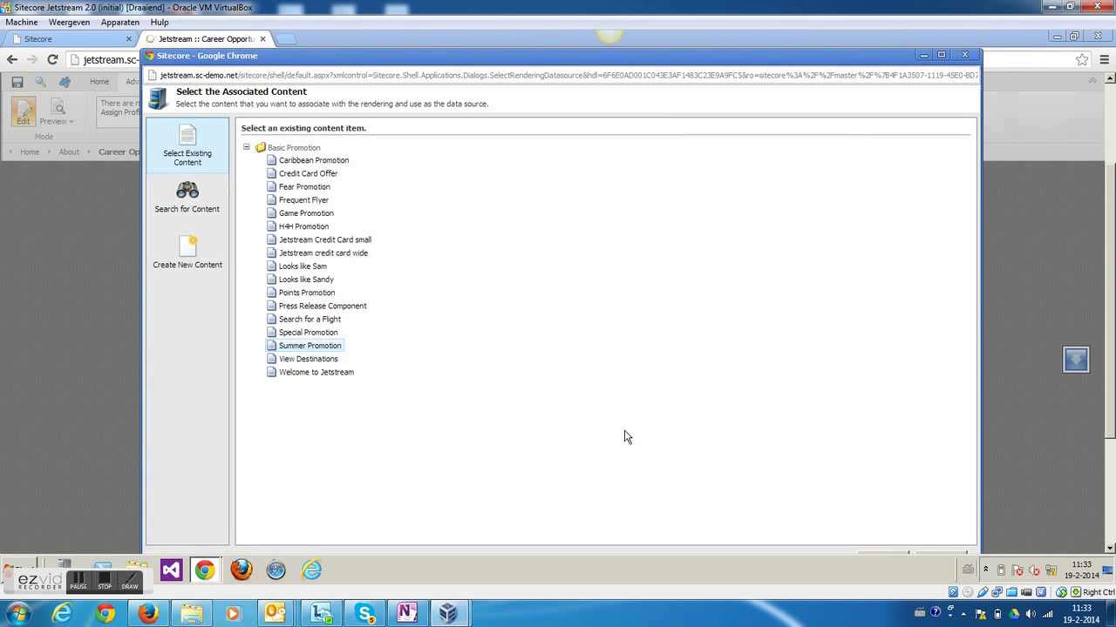
click(881, 550)
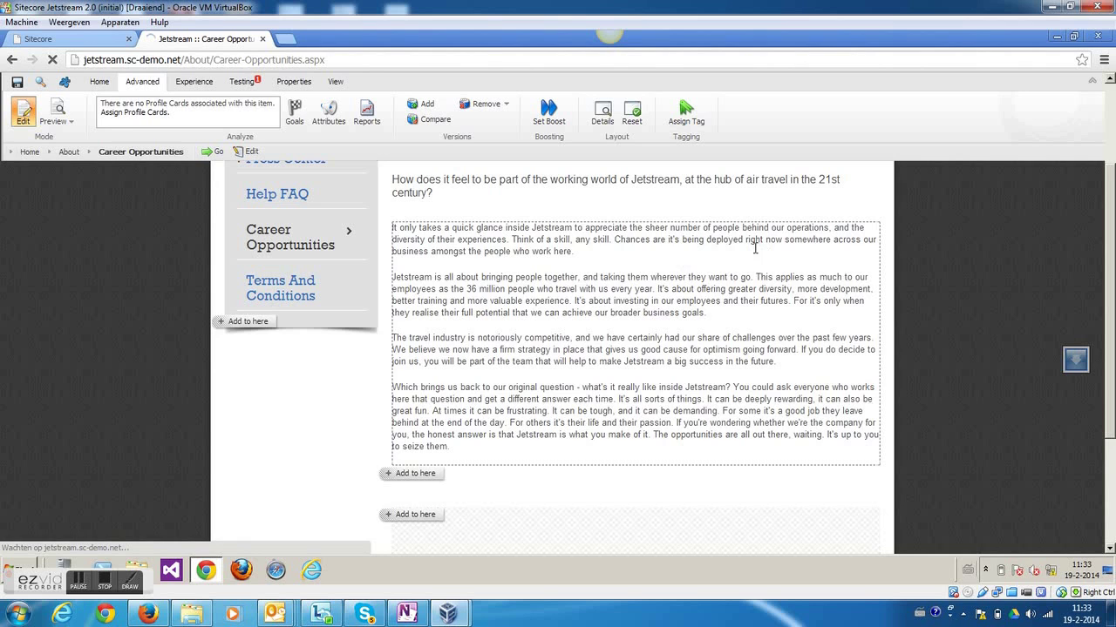
Add a FlightStatusForm component to the empty form placeholder below the career text
scroll(523, 366, down, 2)
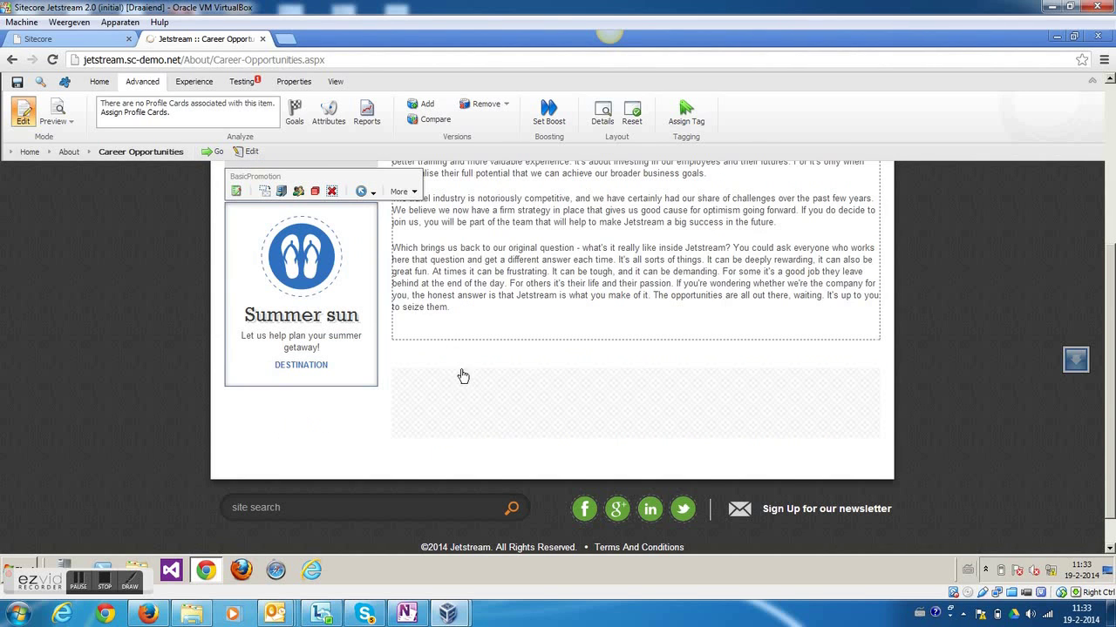
click(469, 400)
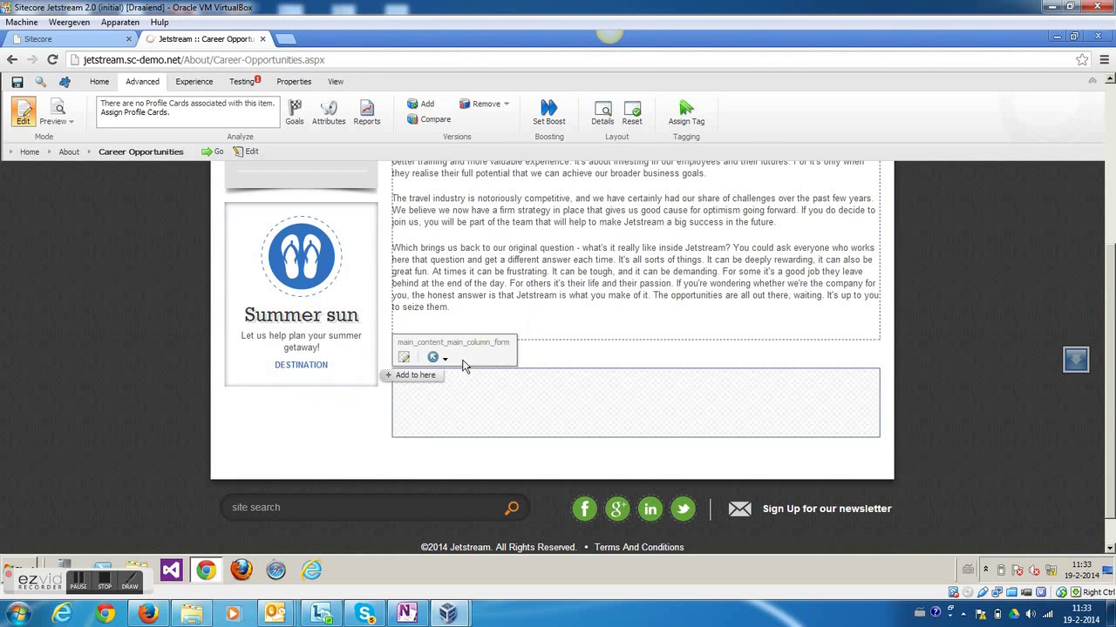
click(470, 226)
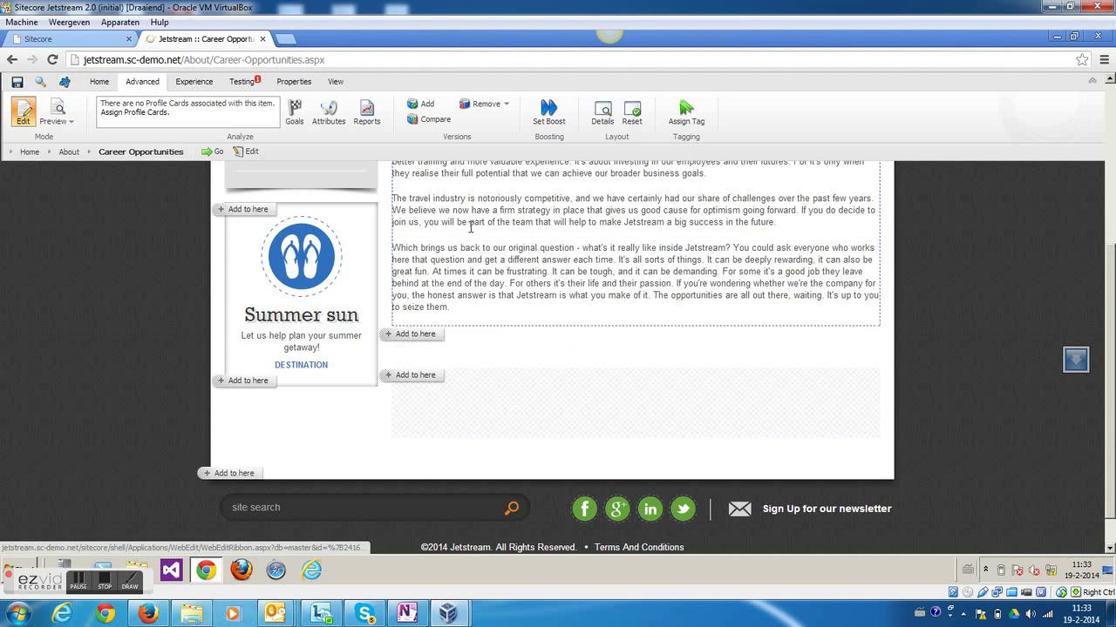
click(416, 375)
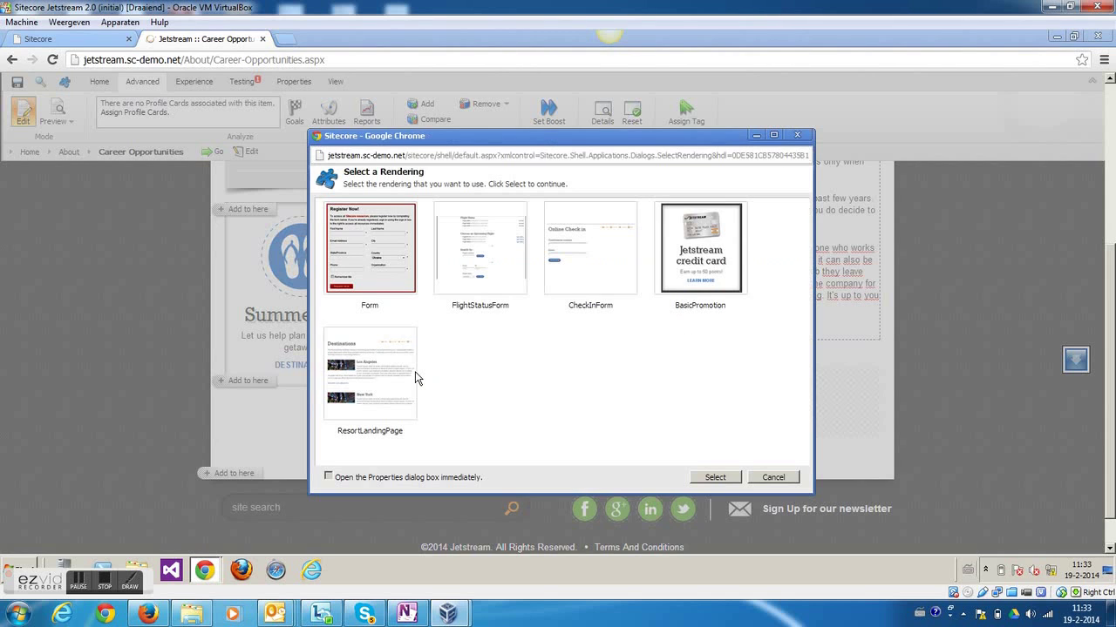
click(469, 260)
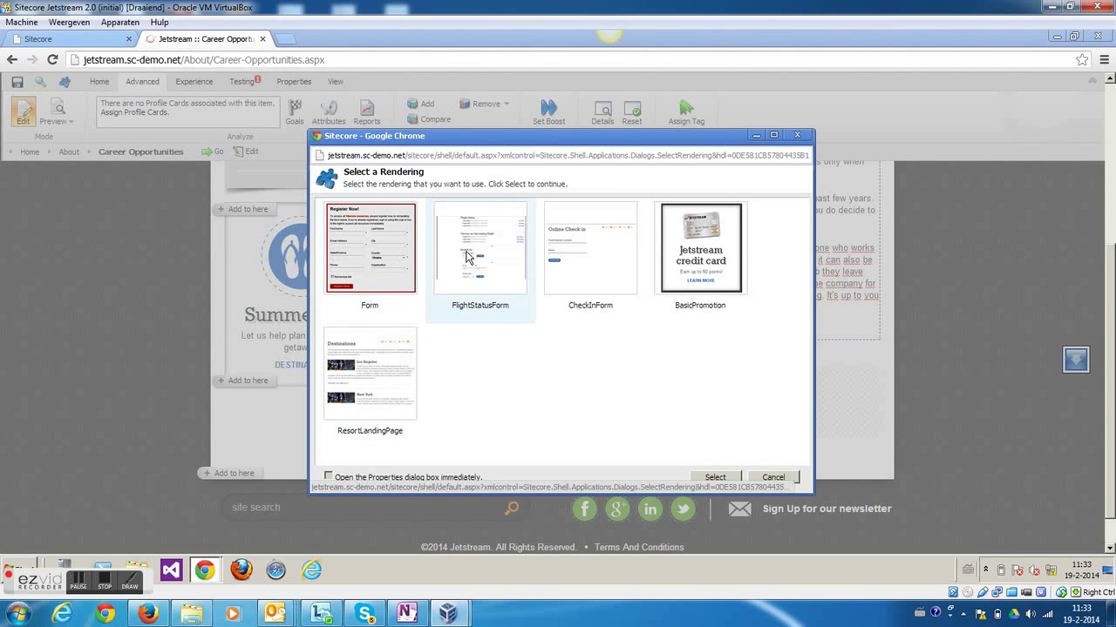
click(714, 478)
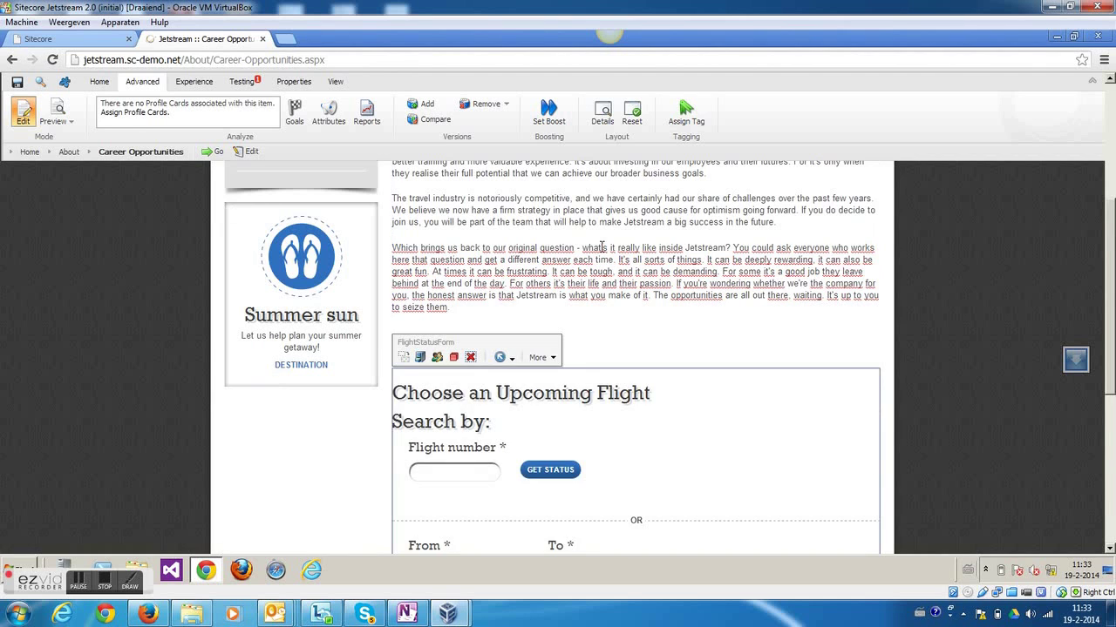
Save the changes to the Career Opportunities page
scroll(602, 248, down, 2)
scroll(601, 248, up, 5)
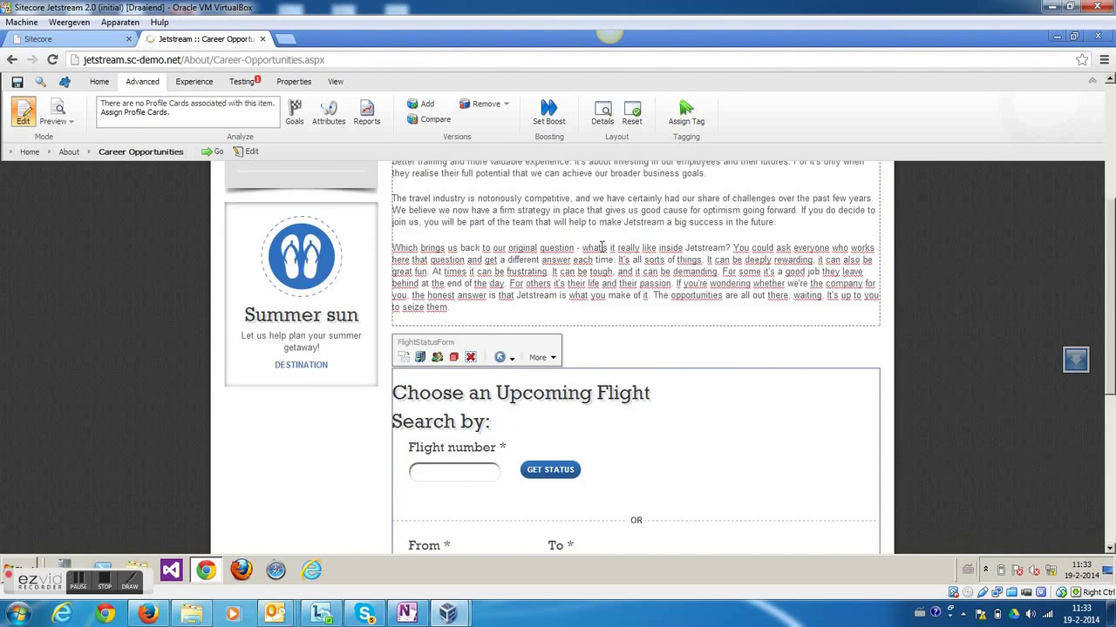
scroll(601, 248, up, 2)
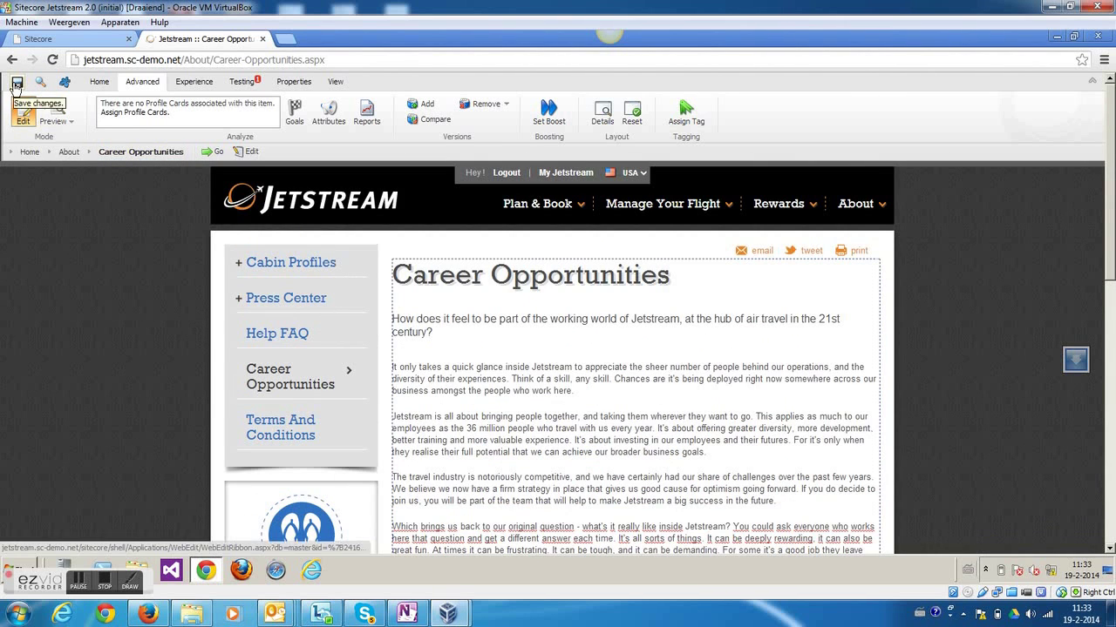
click(17, 82)
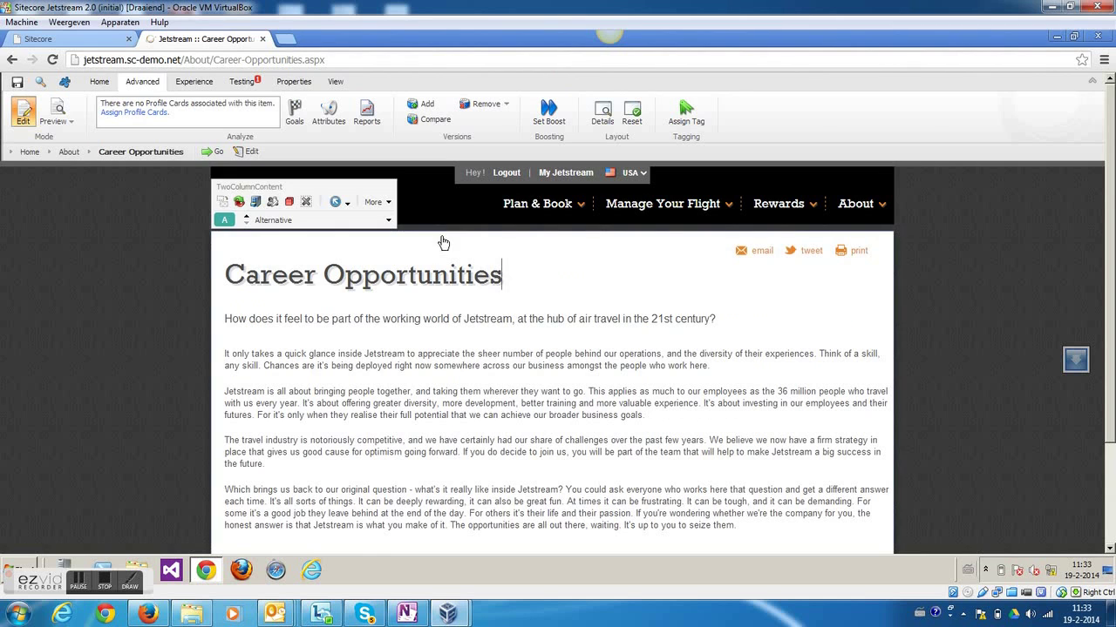
Switch the TwoColumnContent component between the Original and Alternative variations and compare the page's layout and added components
mouse_move(366, 239)
click(247, 218)
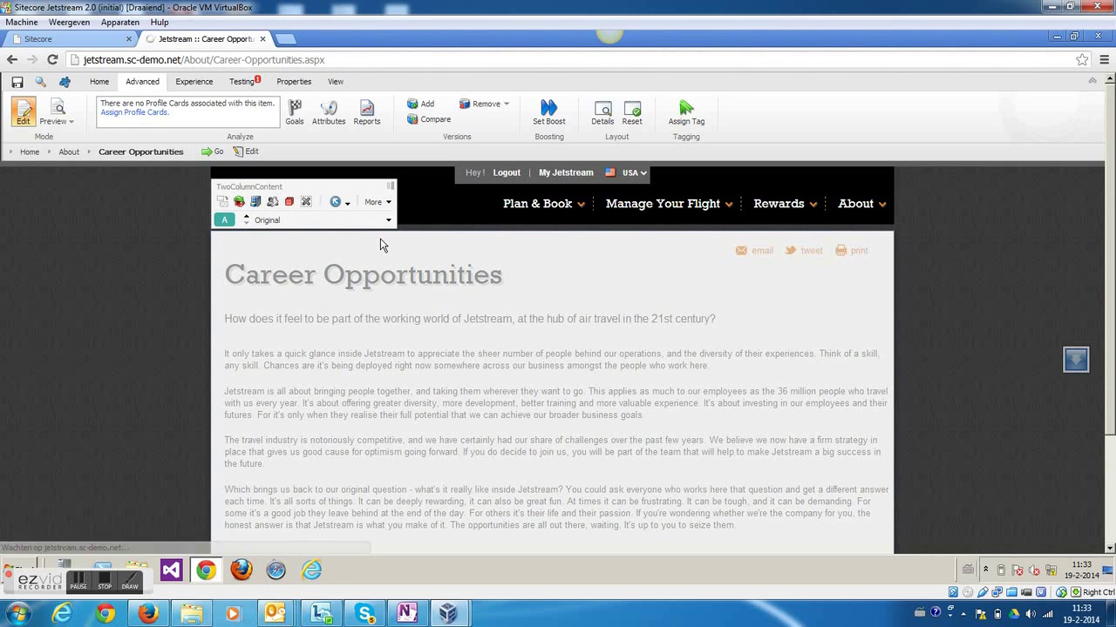
scroll(515, 250, down, 7)
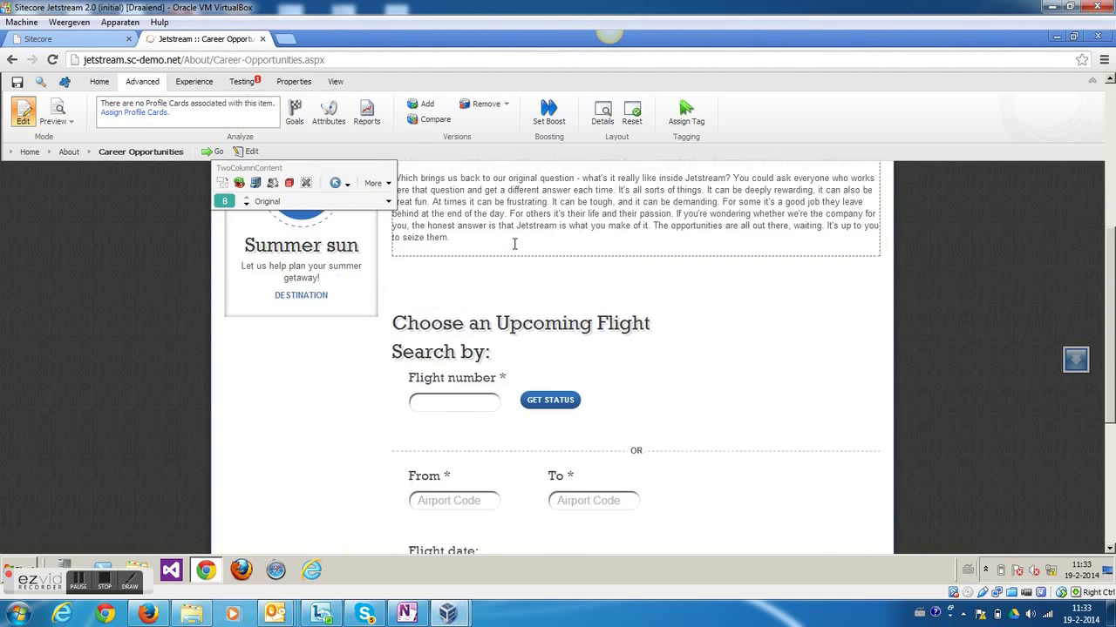
scroll(515, 250, up, 7)
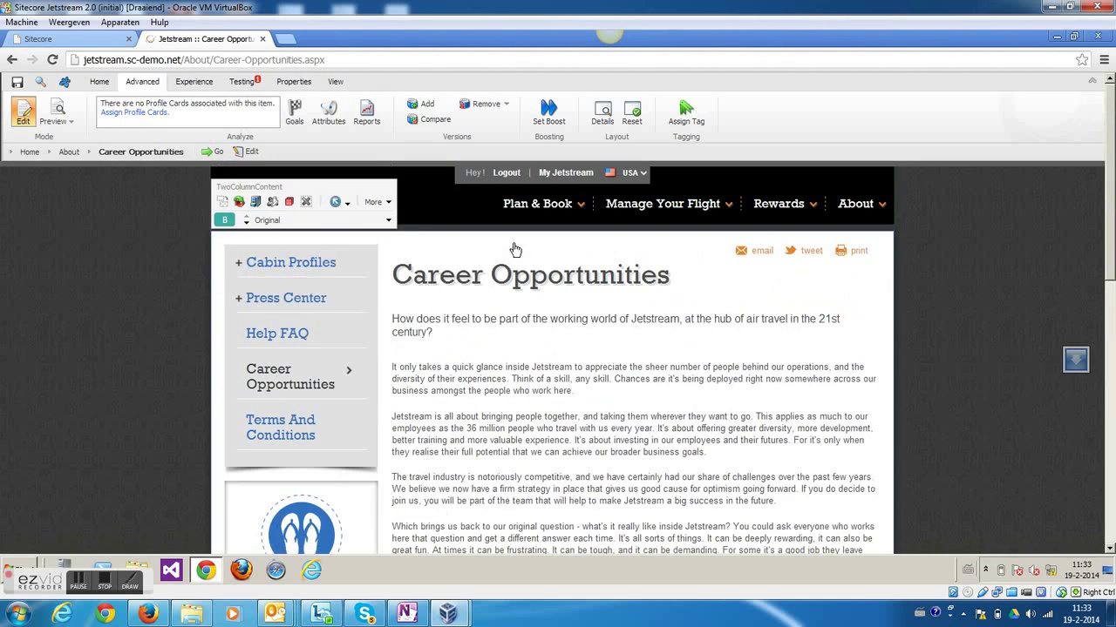
click(246, 222)
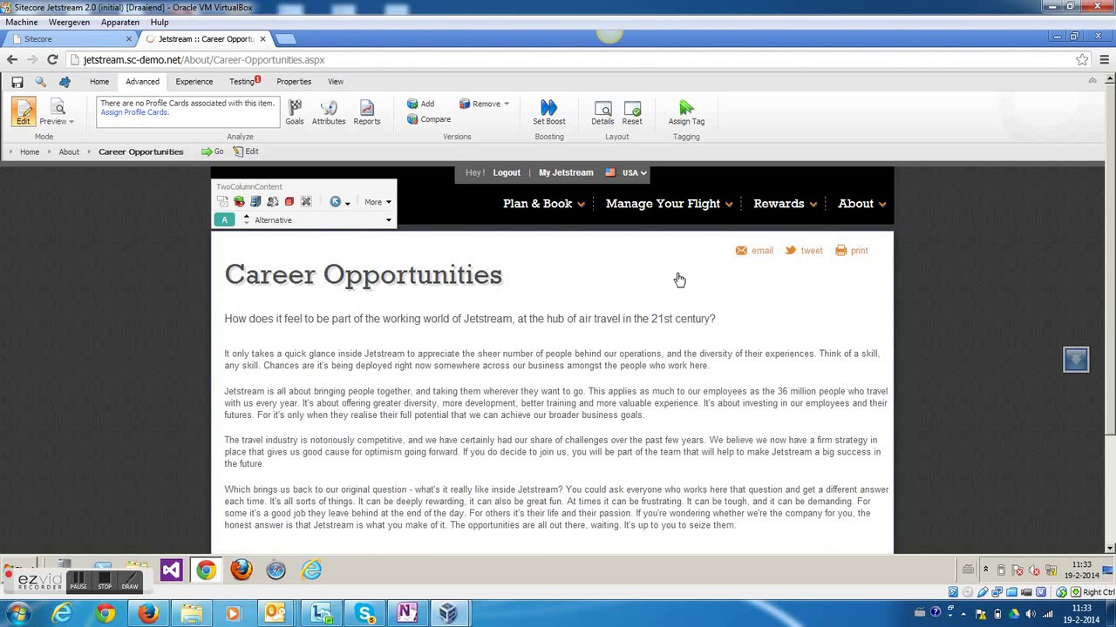
Start the page's test with the title "Career test"
click(250, 82)
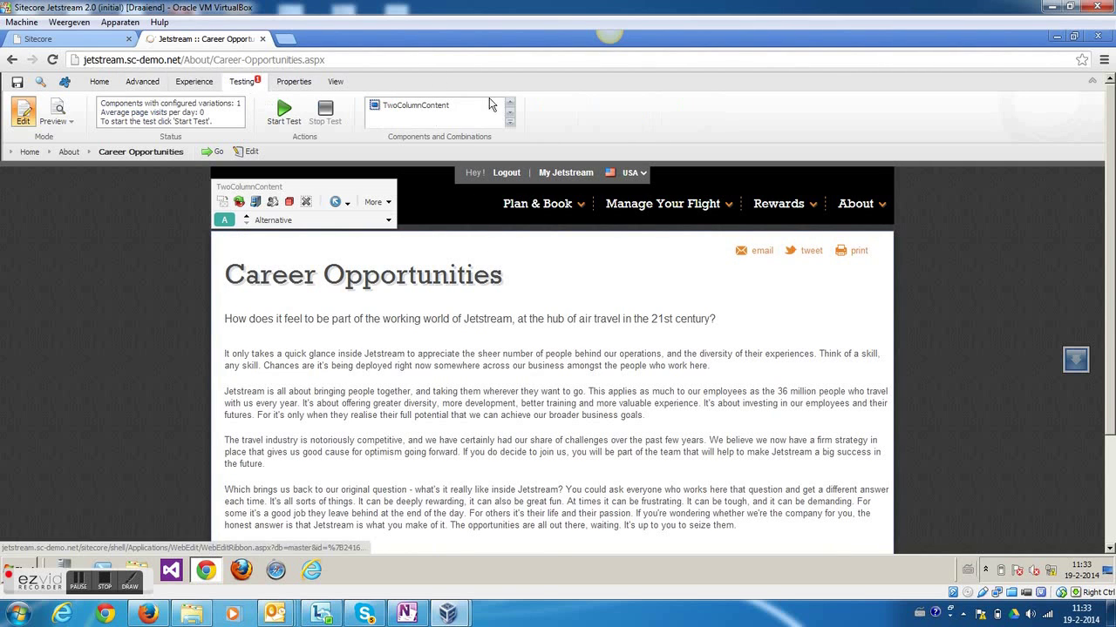
click(280, 114)
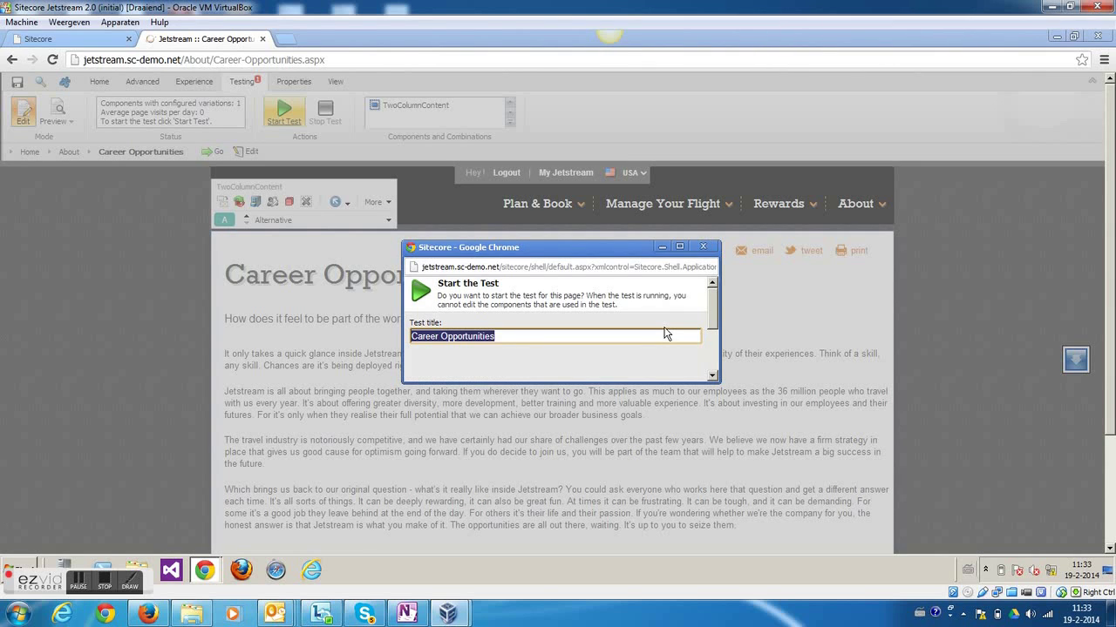
text(Casr)
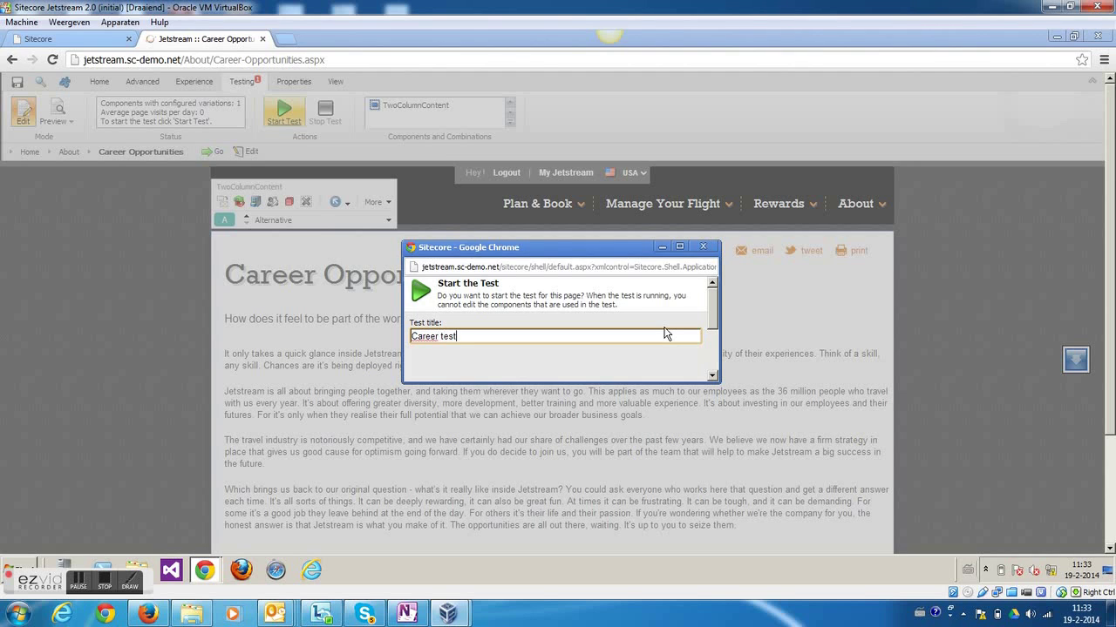
scroll(714, 322, down, 3)
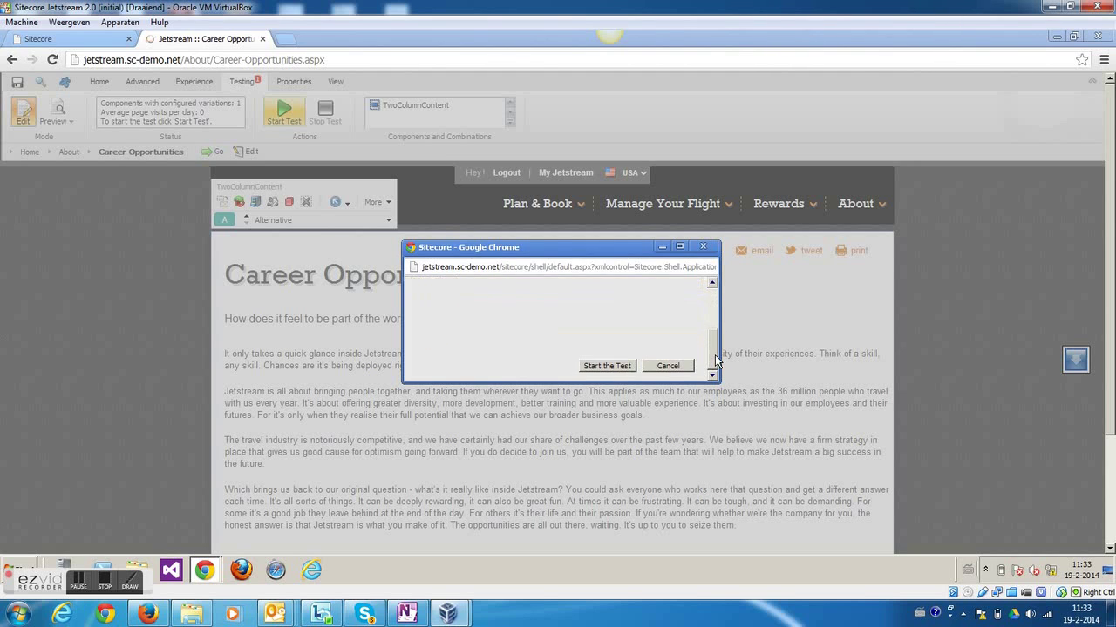
click(607, 366)
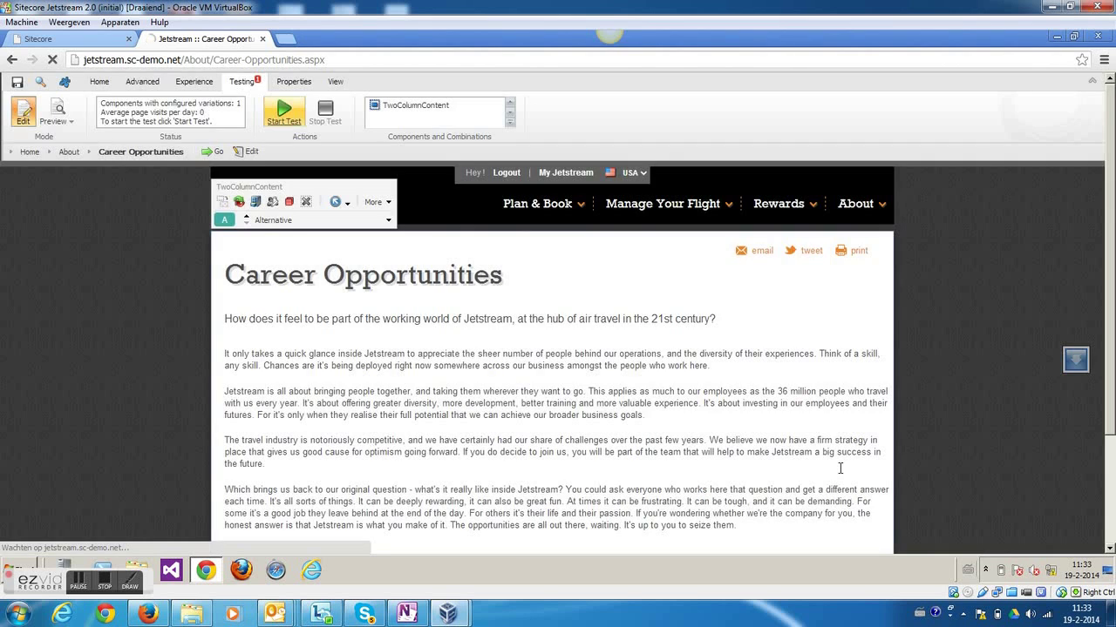